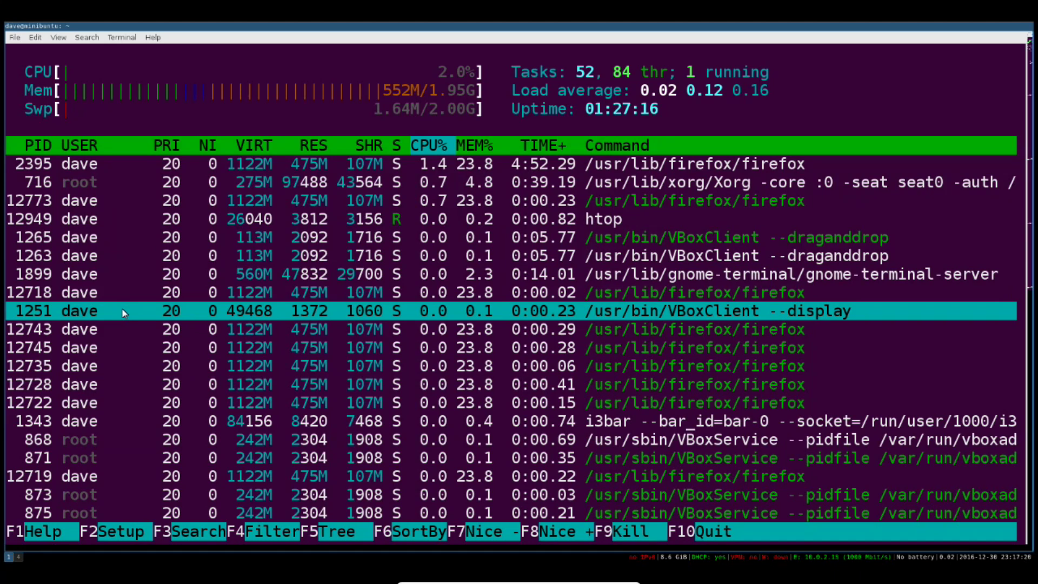
Refresh apt package lists and install build-essential, which is already the newest version
type("qsudo apt-get ")
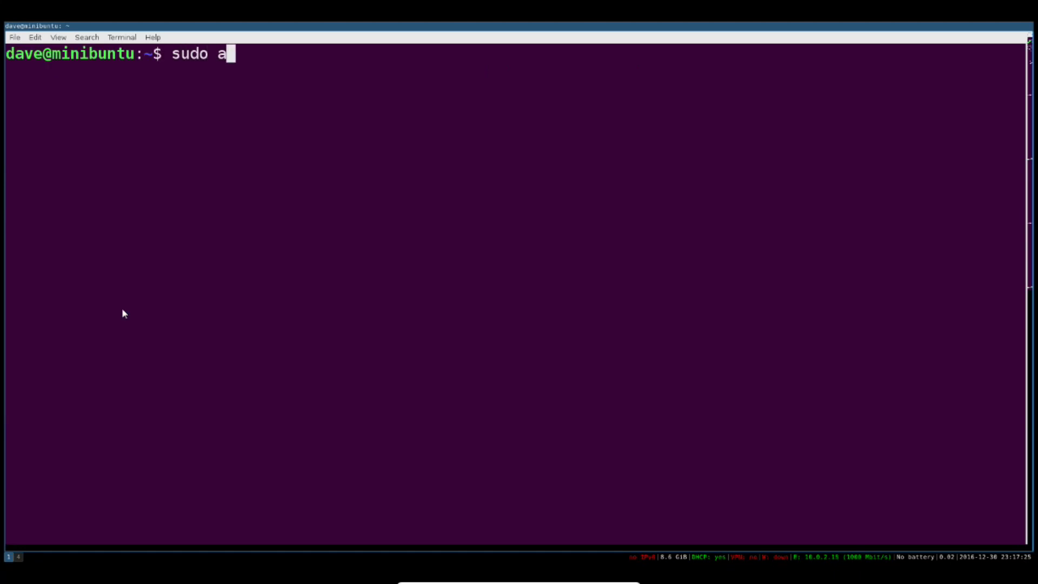
type("update")
key("Return")
key("Return")
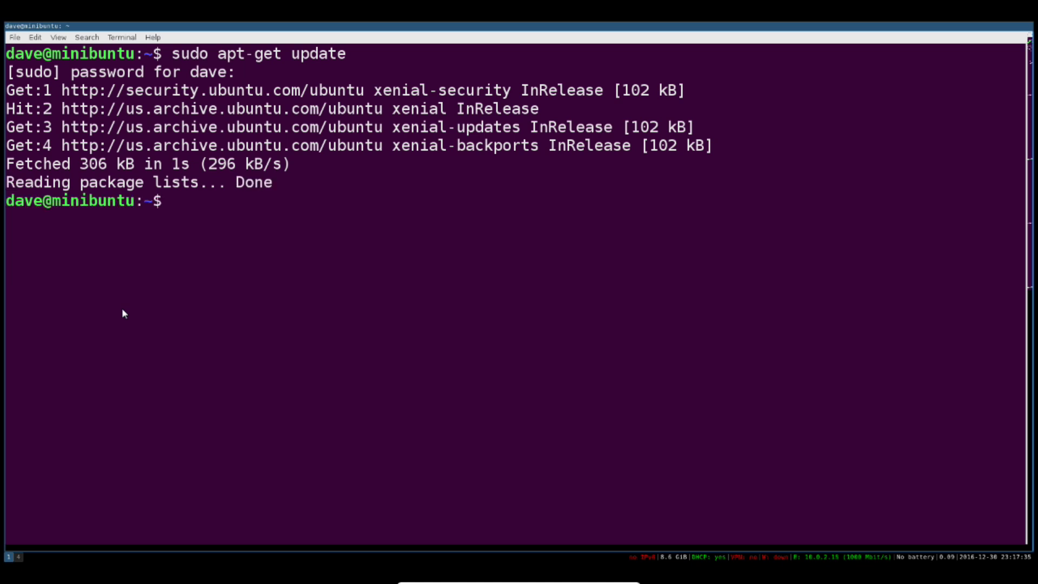
type("sudo apt-get install")
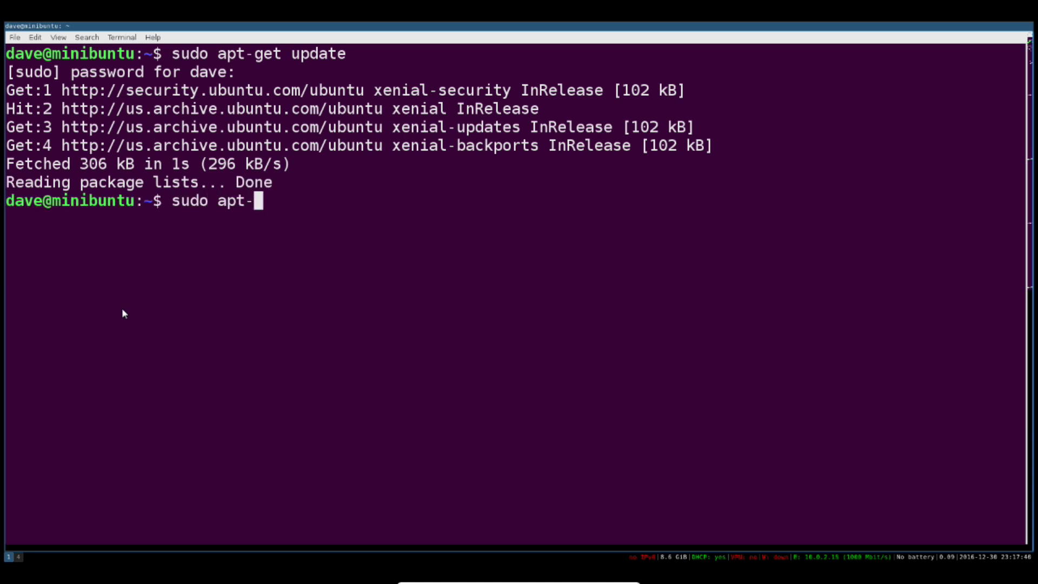
type(" build-essential")
key("Return")
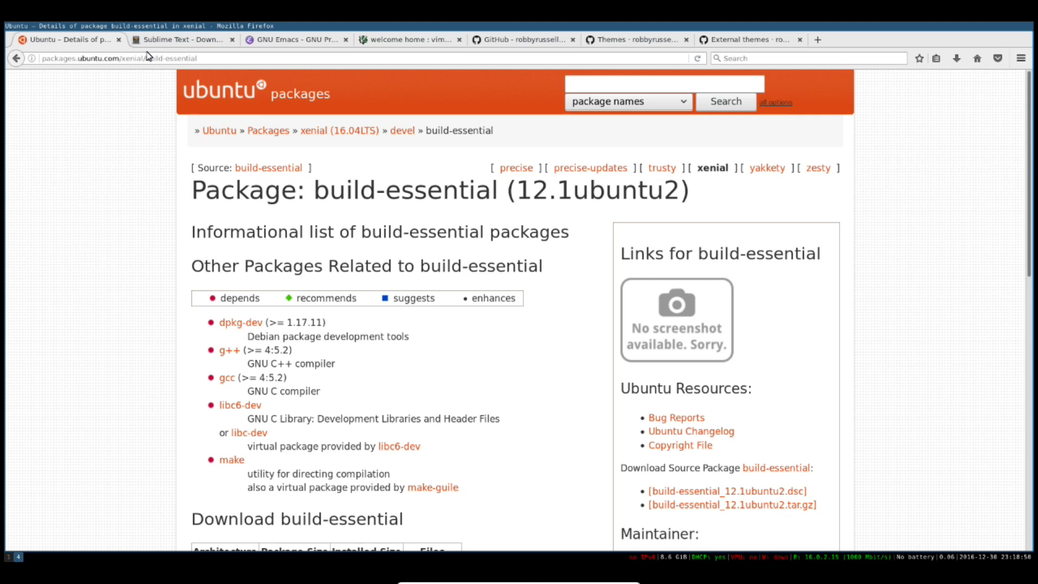
Browse the Sublime Text, GNU Emacs and vim sites, ending back on the Sublime Text download page
left_click(154, 39)
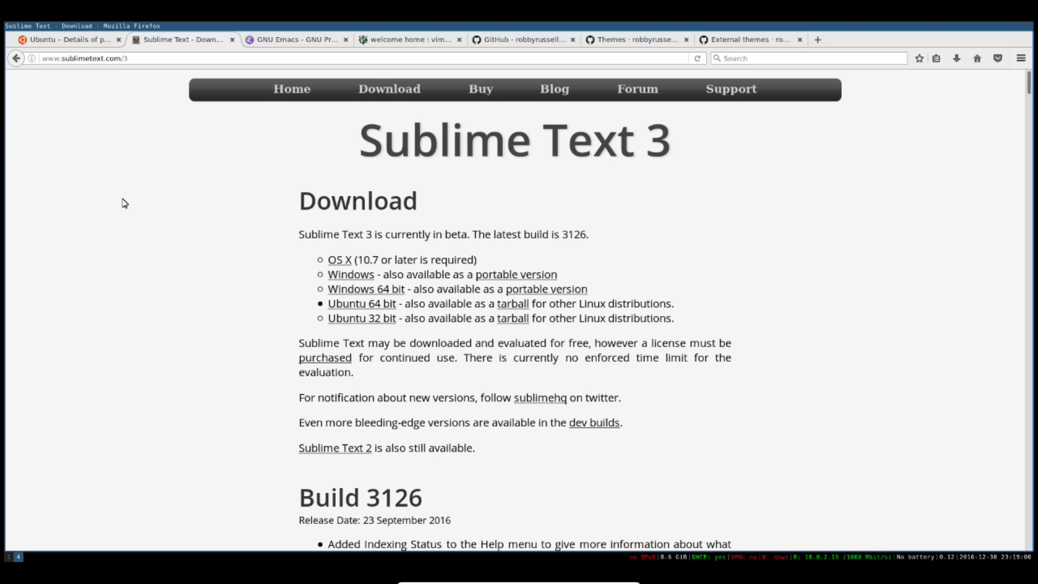
left_click(290, 45)
left_click(394, 45)
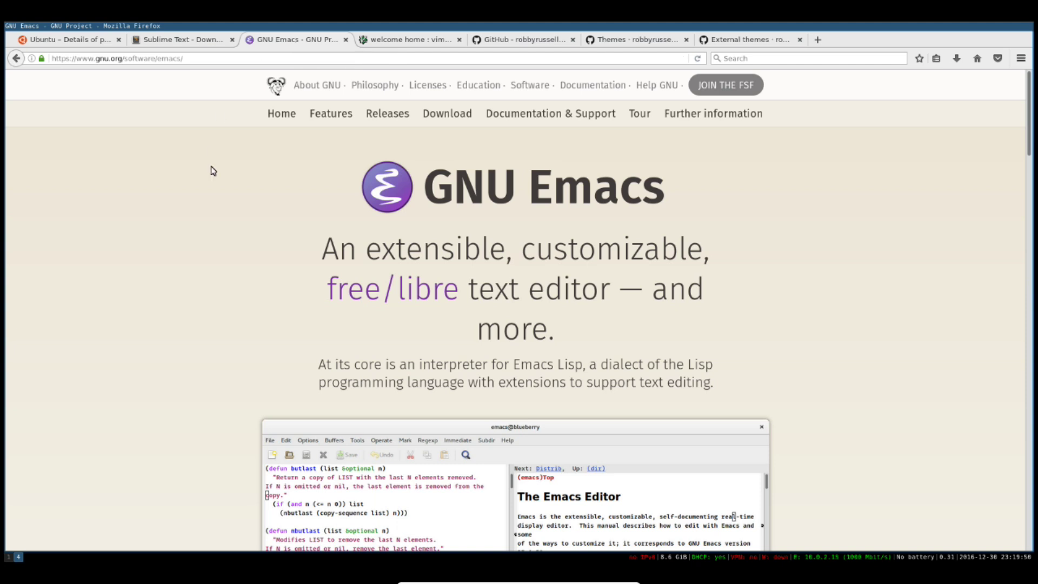
left_click(168, 39)
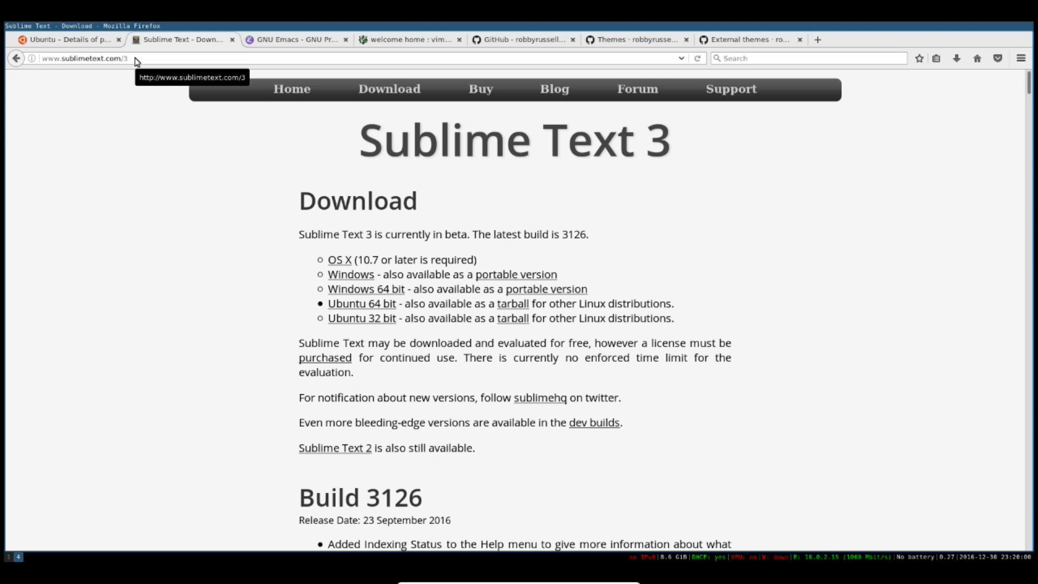
Save sublime-text_build-3126_amd64.deb from the Ubuntu 64 bit download link
left_click(366, 305)
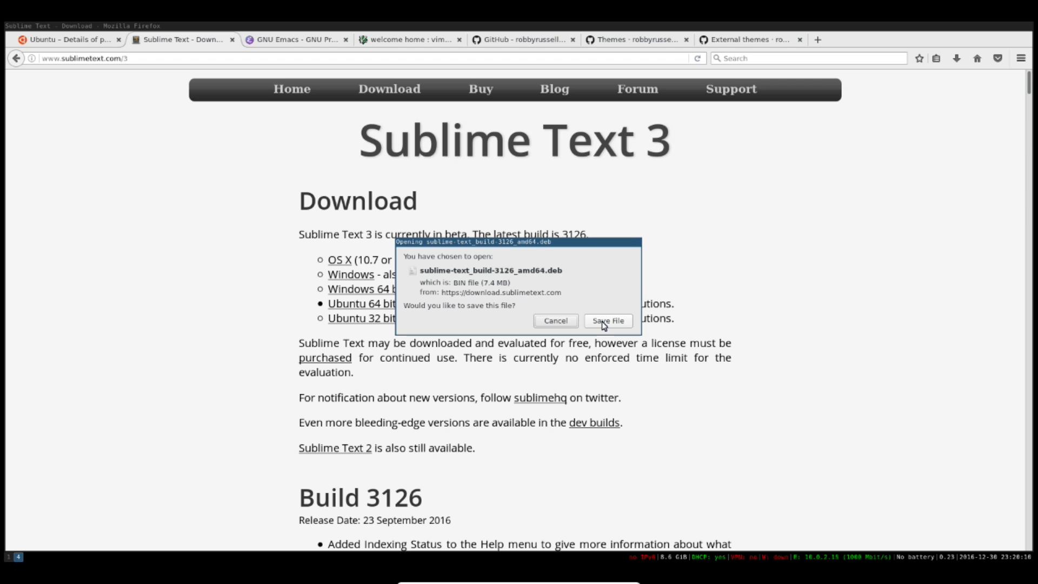
left_click(604, 322)
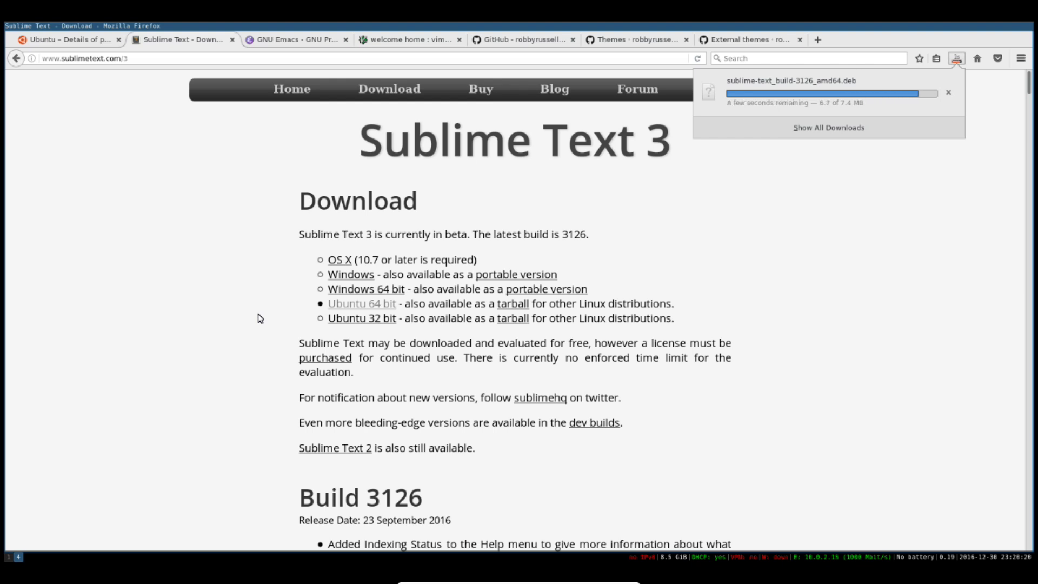
Install sublime-text_build-3126_amd64.deb with sudo dpkg -i and confirm subl is at /usr/bin/subl
type("sudo dp")
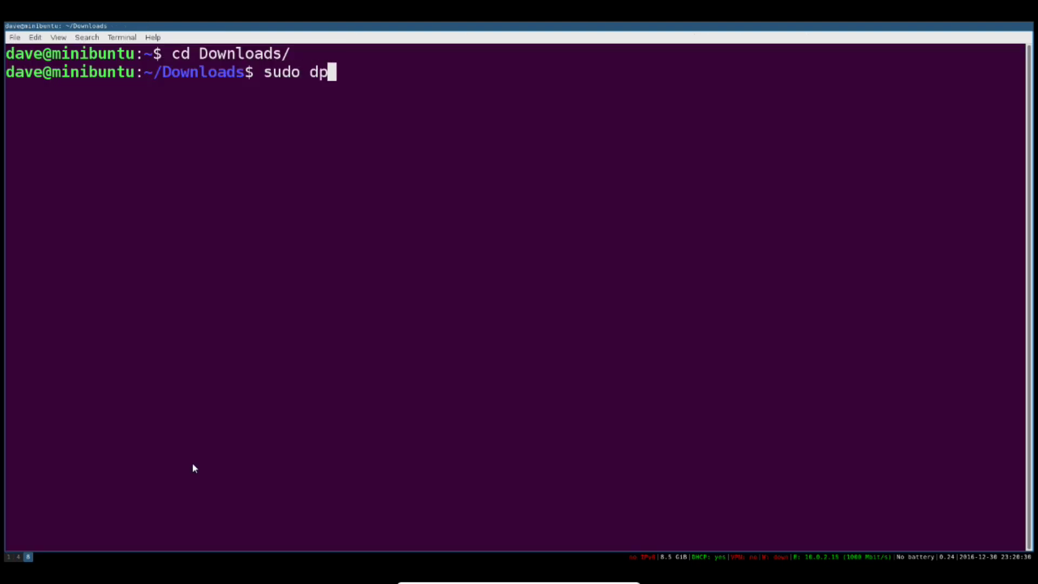
type("kg -i s")
key("Tab")
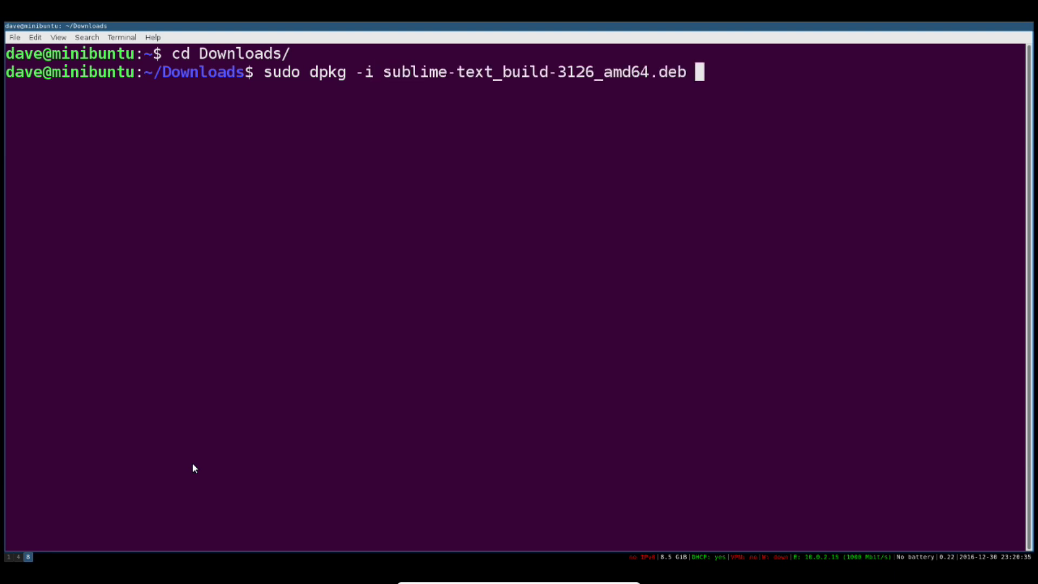
key("Return")
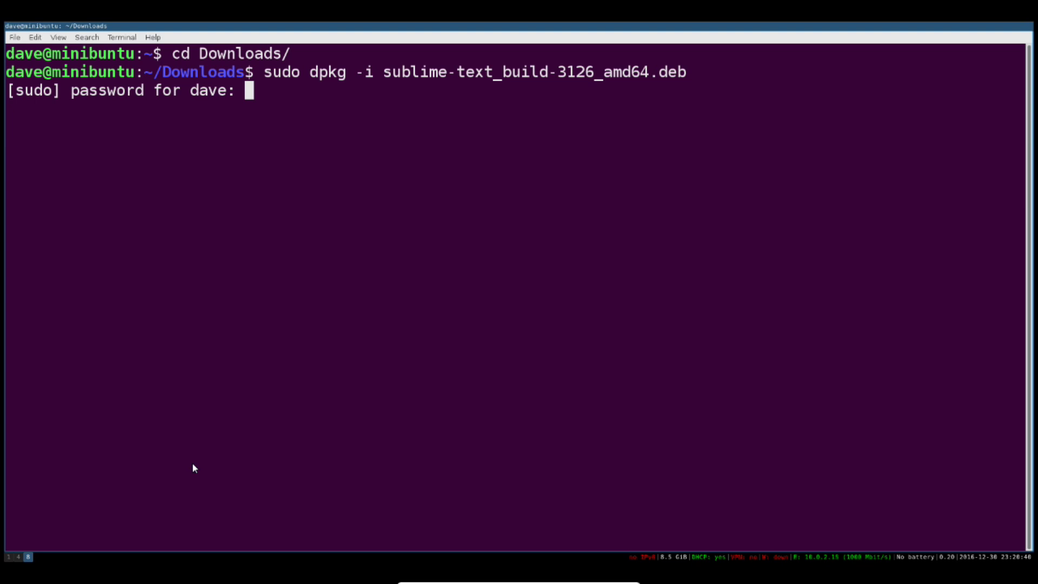
key("Return")
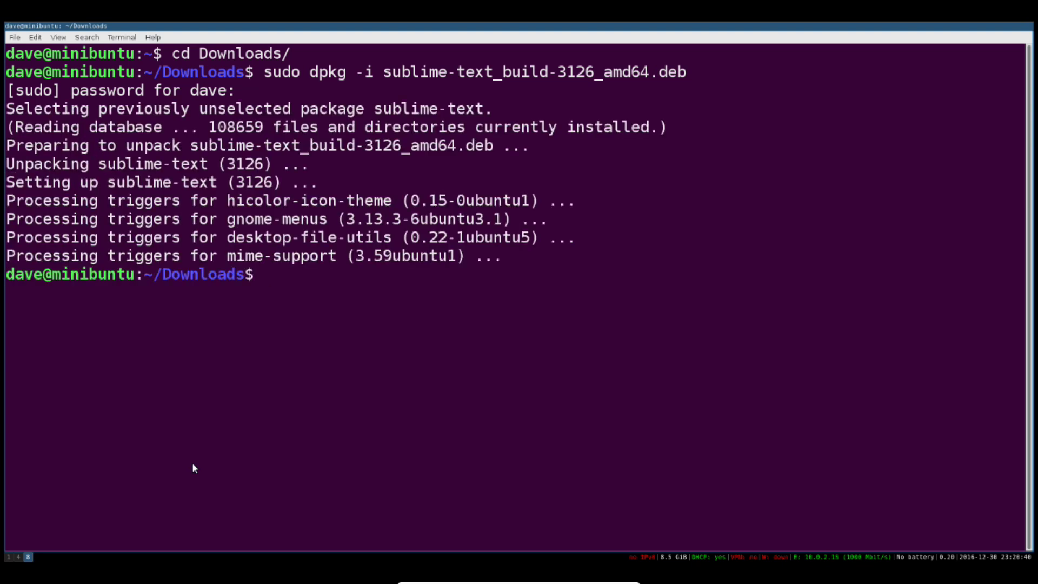
type("which subl")
key("Return")
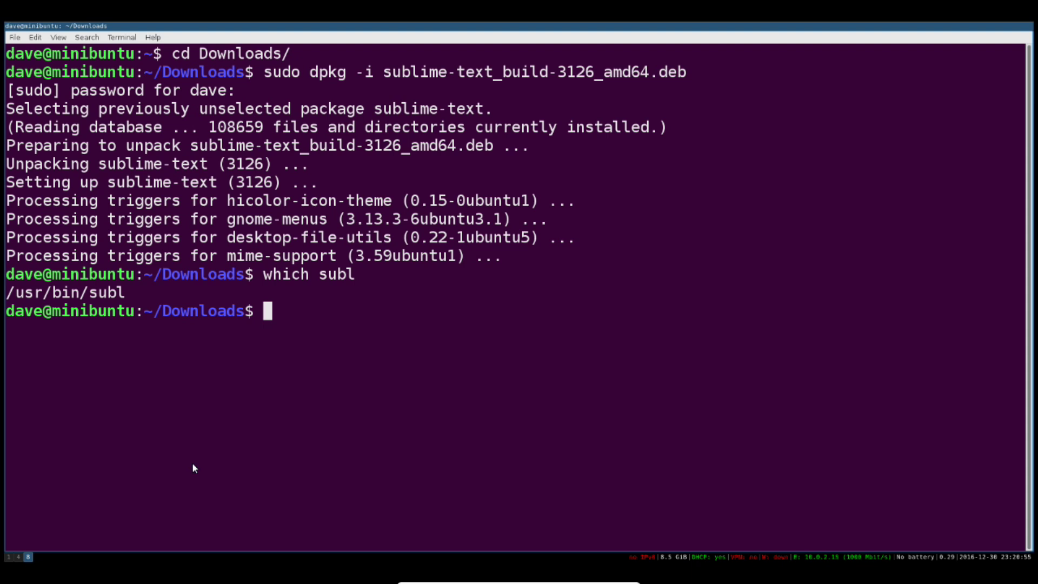
Launch Sublime Text on workspace 6 and type 'A lovely text editing environment!' as the first line
key("super+6")
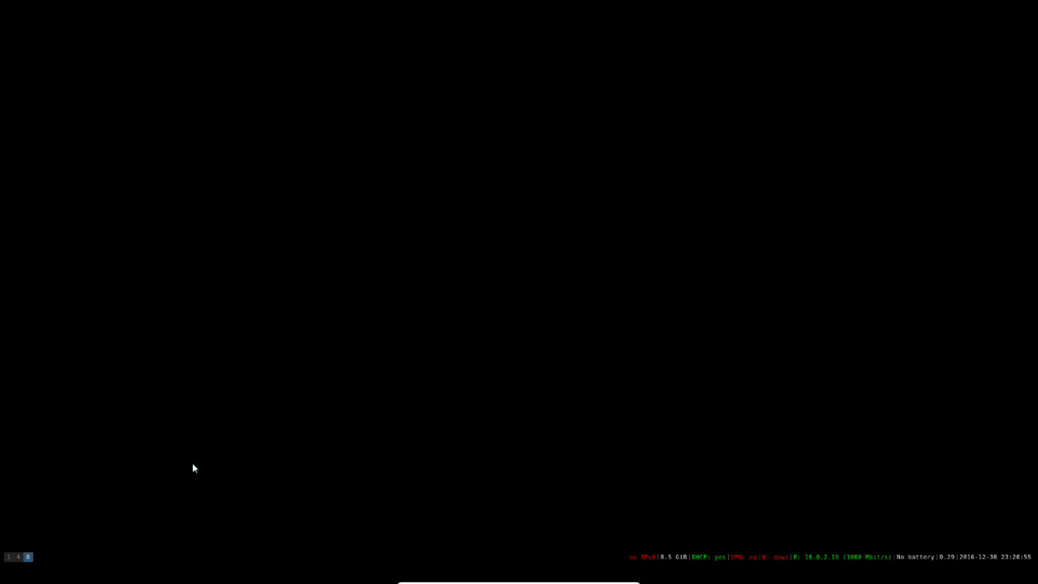
key("super+d")
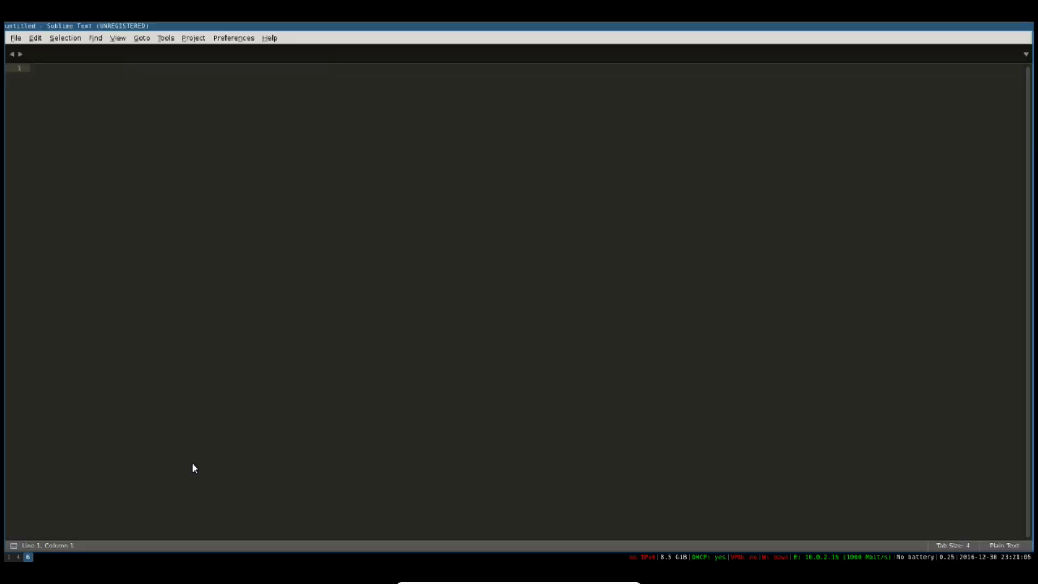
type("A lovely text editing environment!")
key("Return")
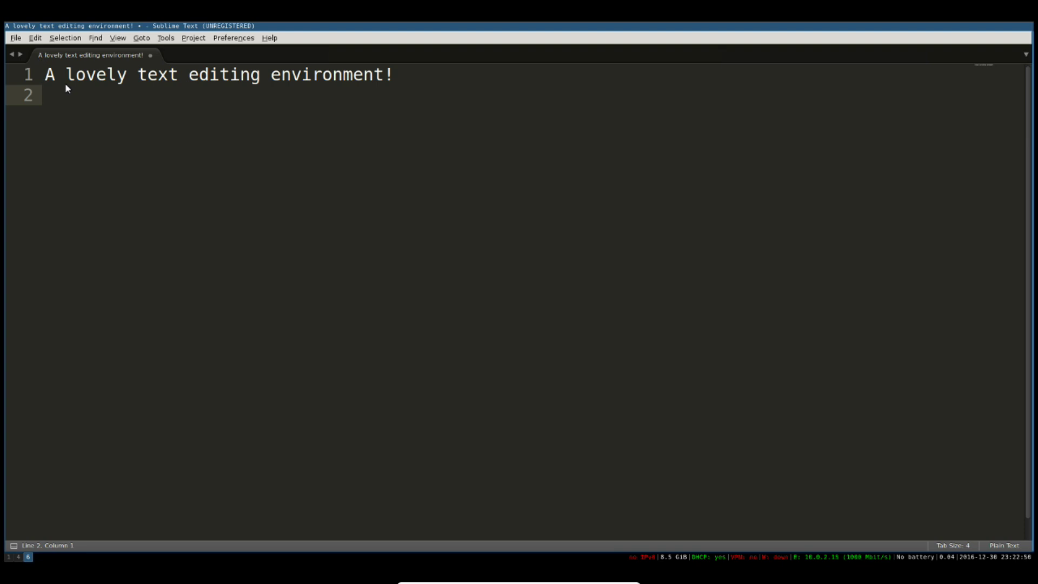
Paste six 'edit this' lines and place carets at the ends of lines 3-7
key("Return")
key("ctrl+v")
left_click(178, 124)
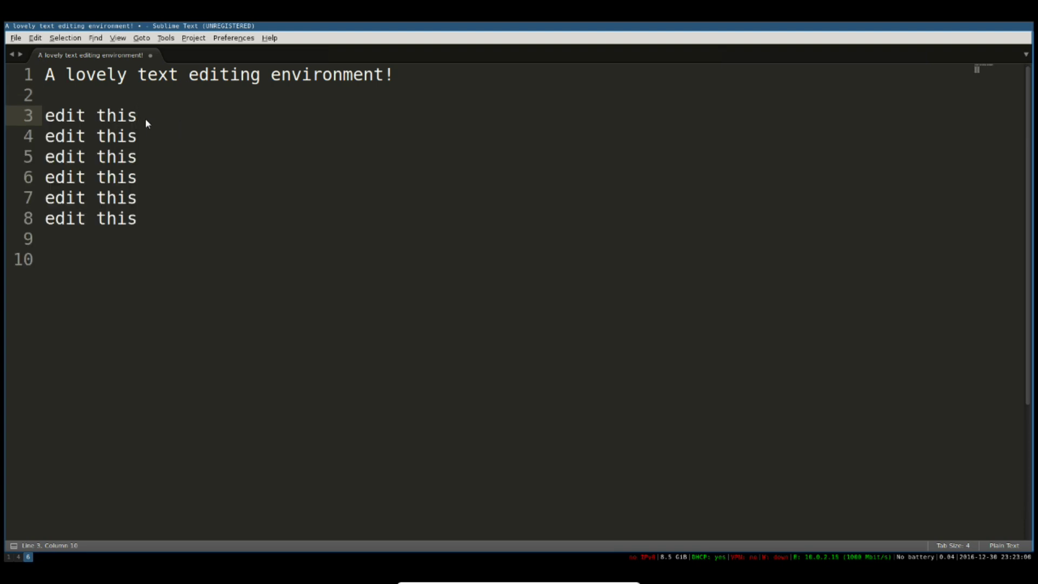
left_click(141, 136, "ctrl")
left_click(145, 157, "ctrl")
left_click(151, 184, "ctrl")
left_click(154, 199, "ctrl")
Replace 'this' with 'writing things' on all five caret lines at once
key("Down")
key("Left")
key("Up")
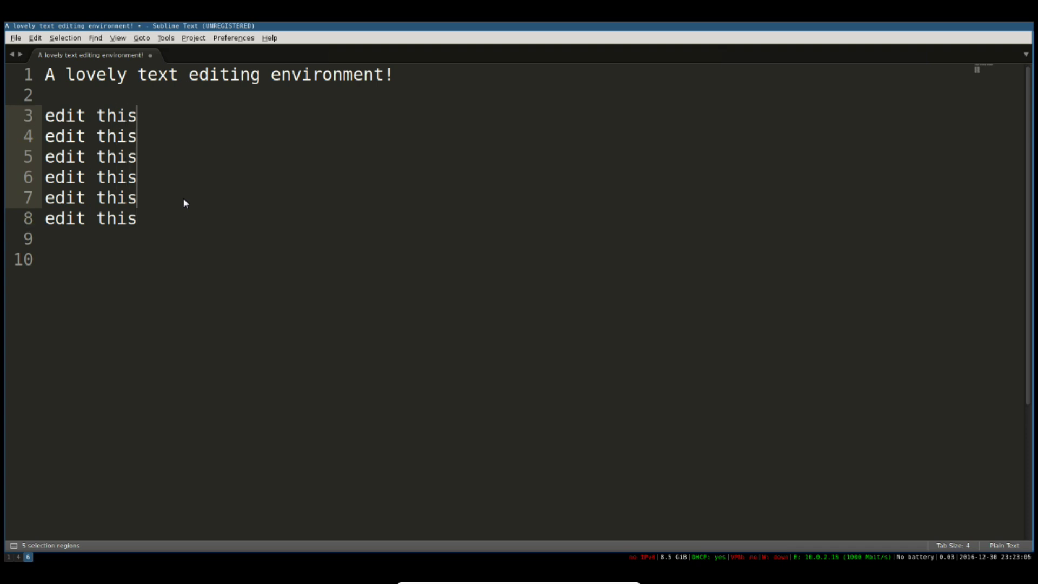
key("ctrl+BackSpace")
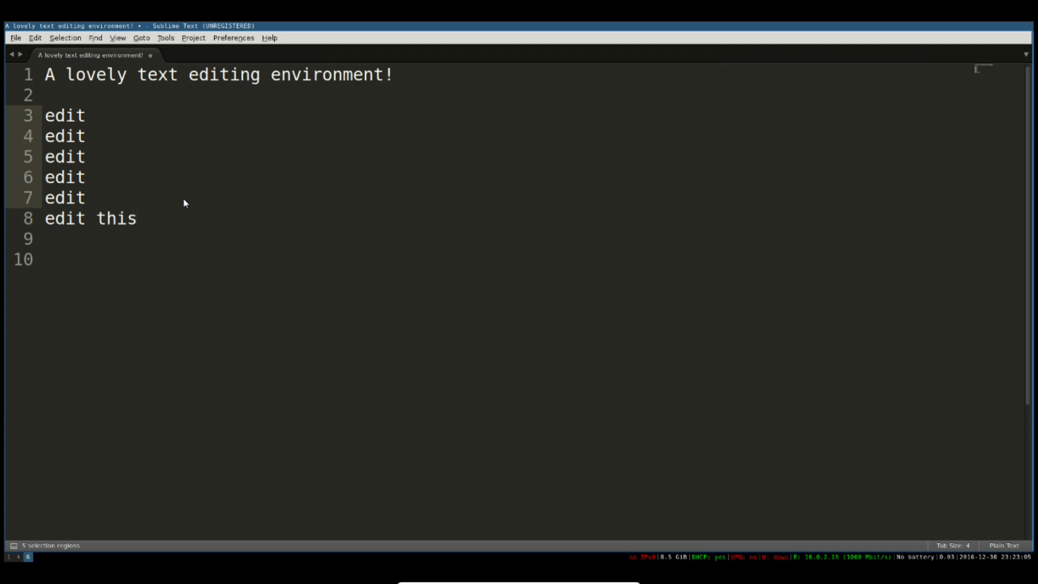
type("writing thing")
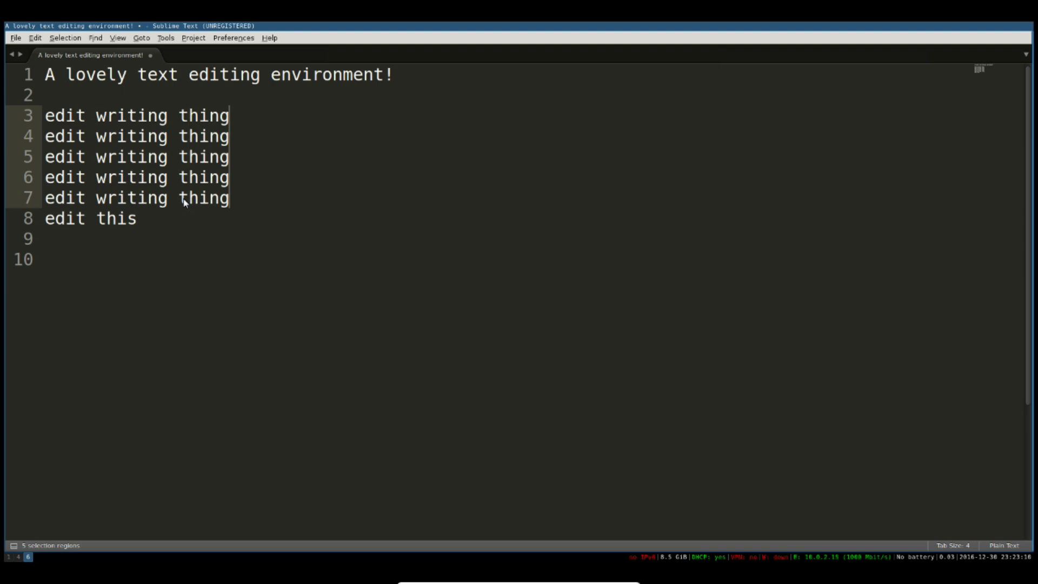
type("s")
left_click(185, 243)
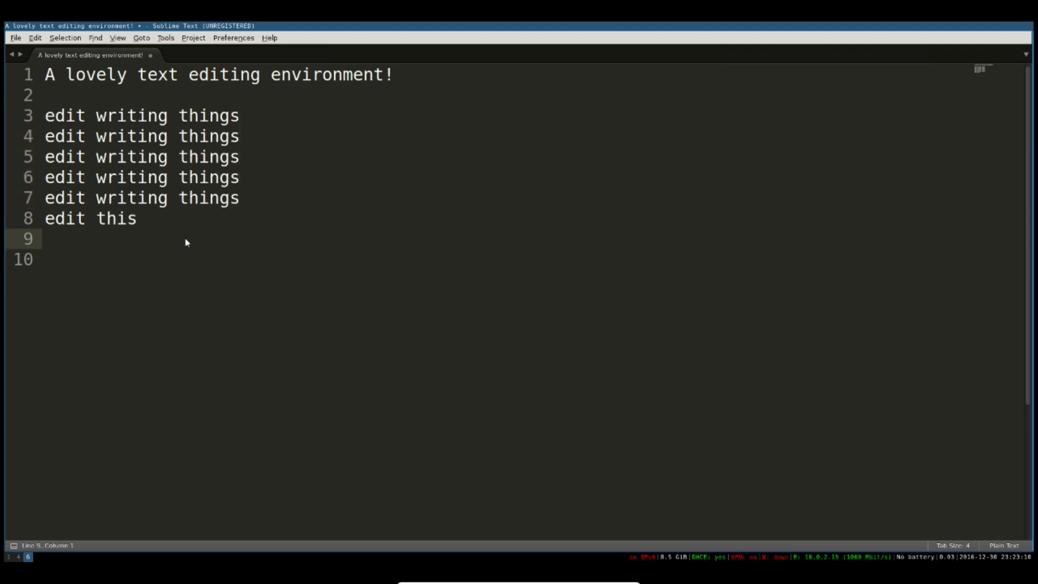
Install Package Control from the Command Palette and dismiss the success message
key("ctrl+shift+p")
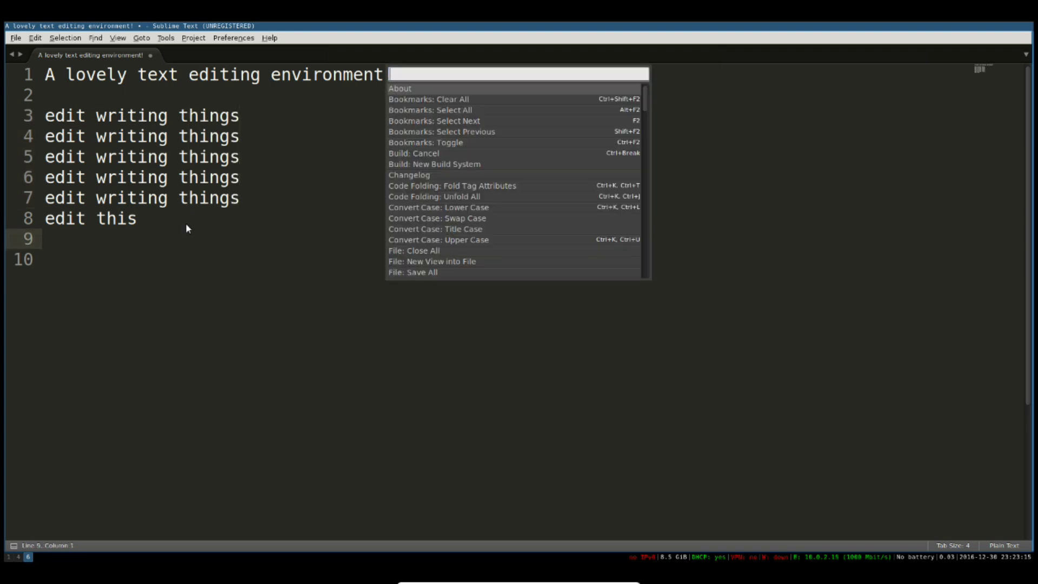
type("package")
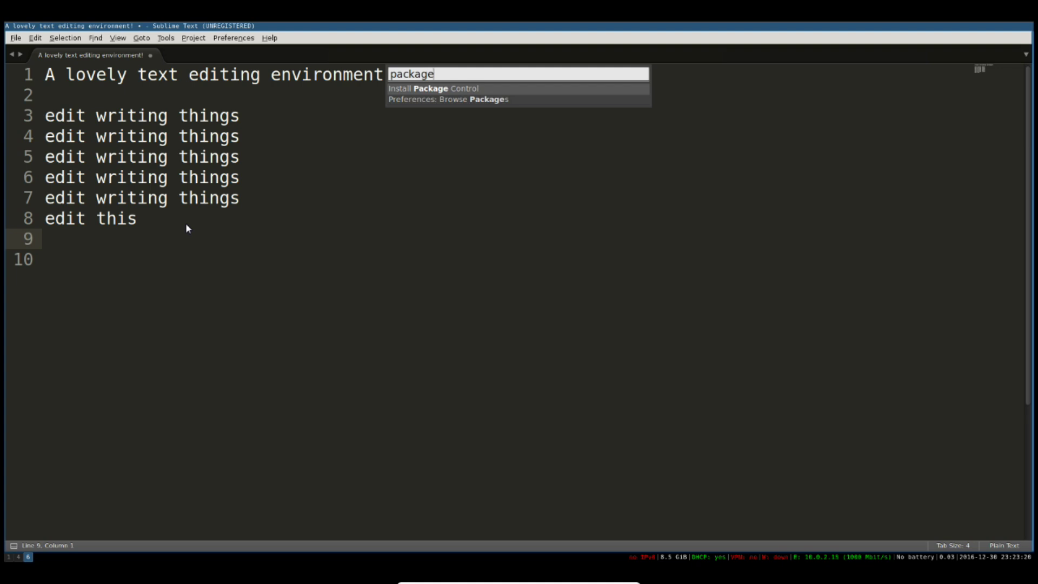
key("Return")
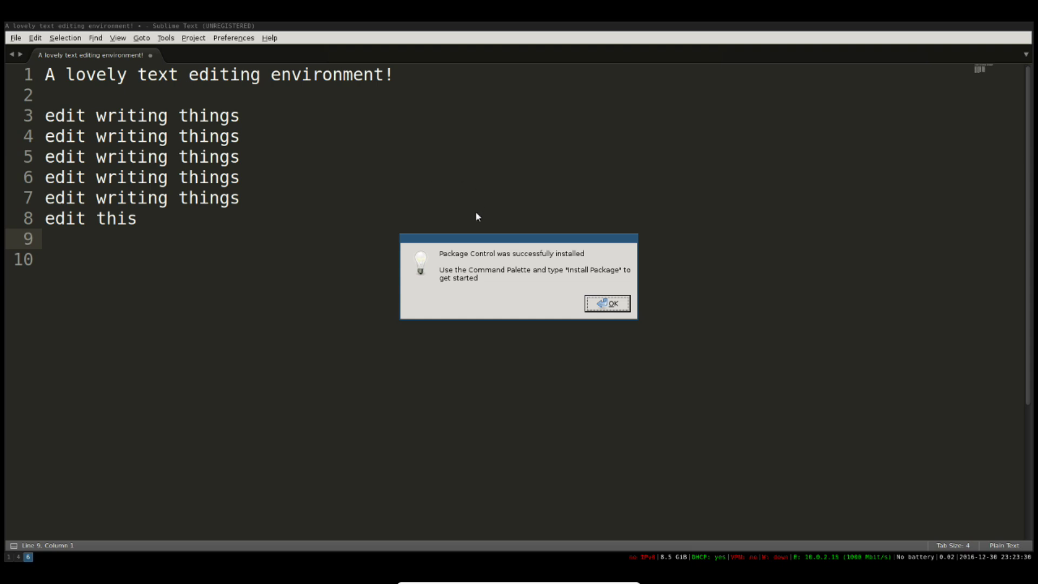
left_click(613, 305)
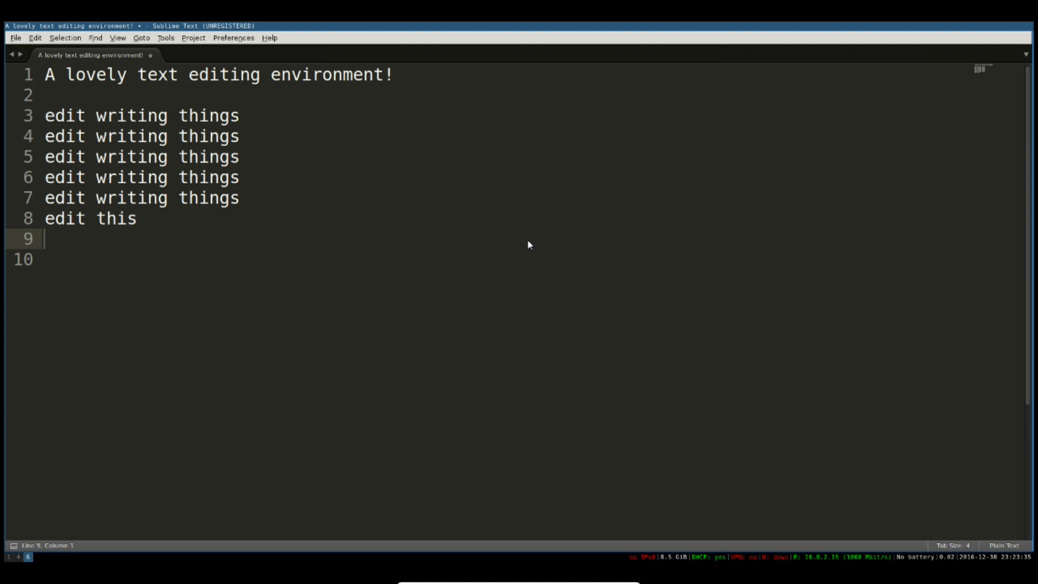
Use Package Control: Install Package to search for and install the Ansible package
key("ctrl+shift+p")
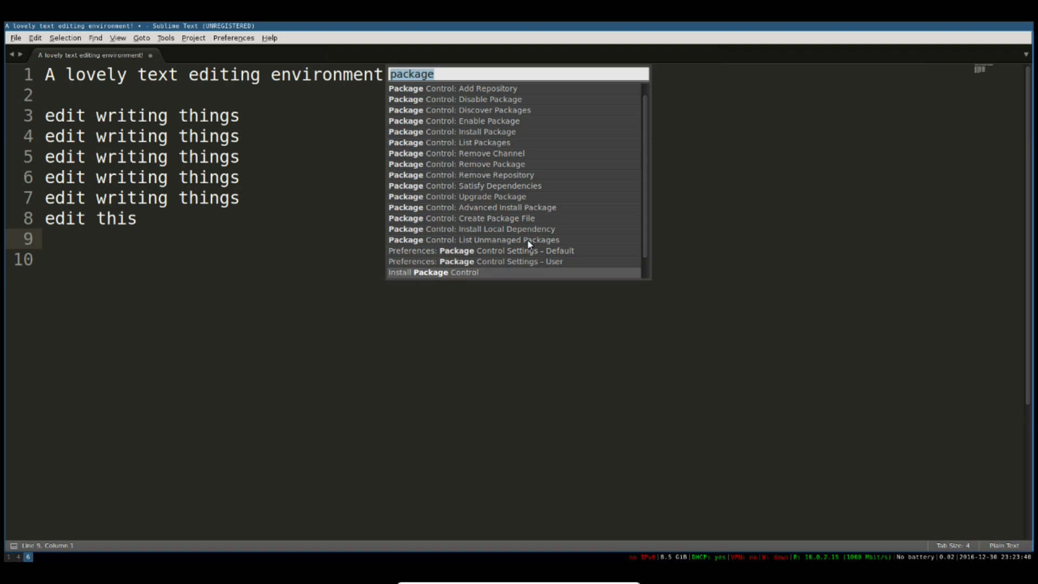
type("install pack")
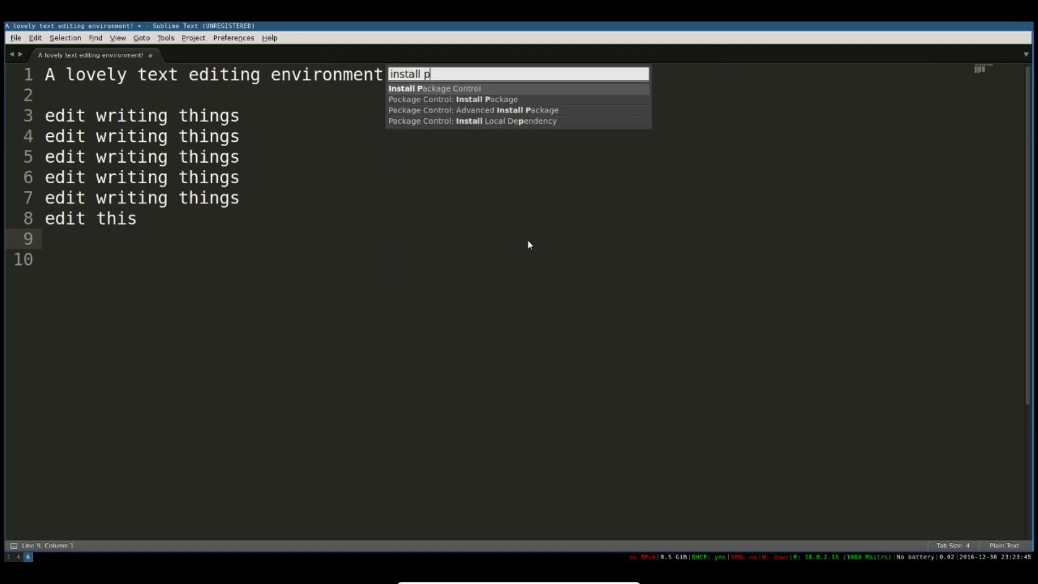
key("Down")
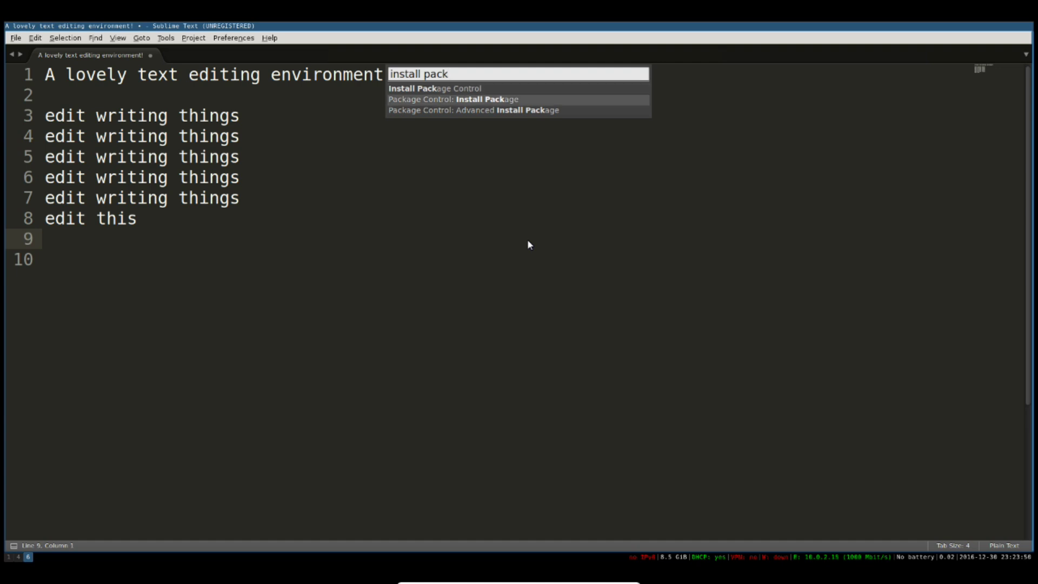
key("Return")
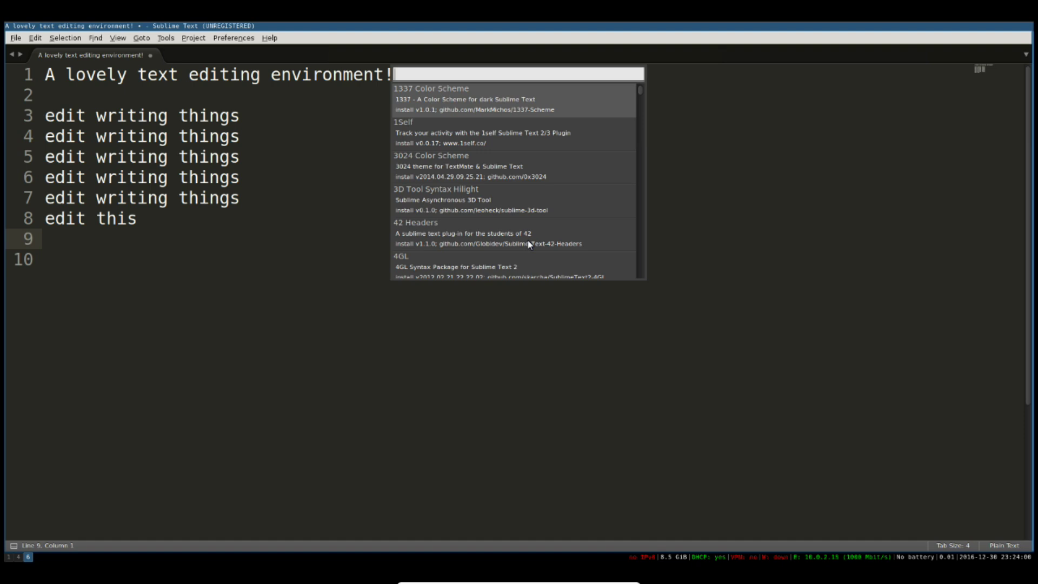
type("golang")
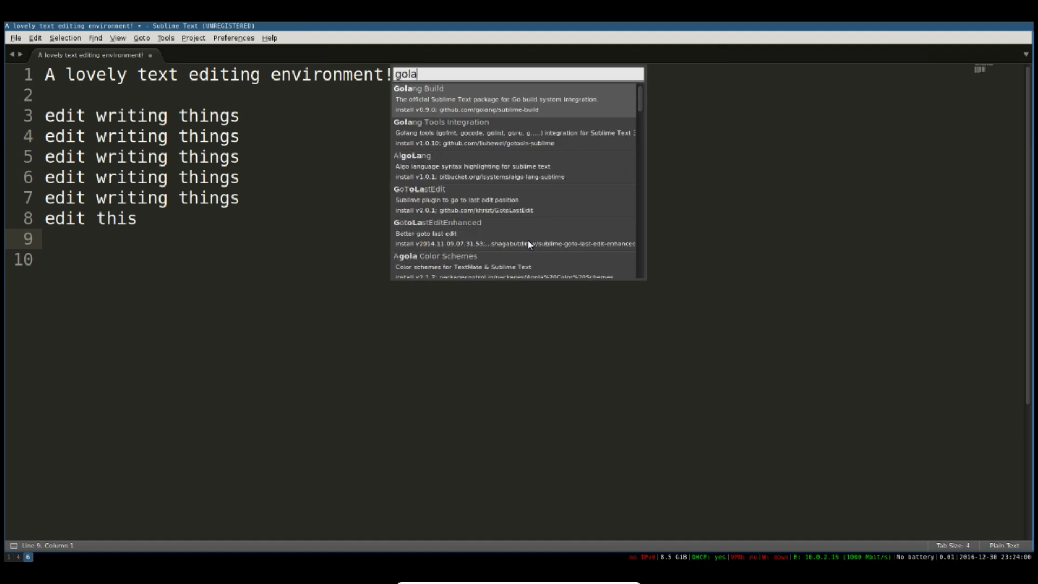
key("BackSpace")
key("BackSpace")
key("BackSpace")
key("BackSpace")
key("BackSpace")
key("BackSpace")
type("ansible")
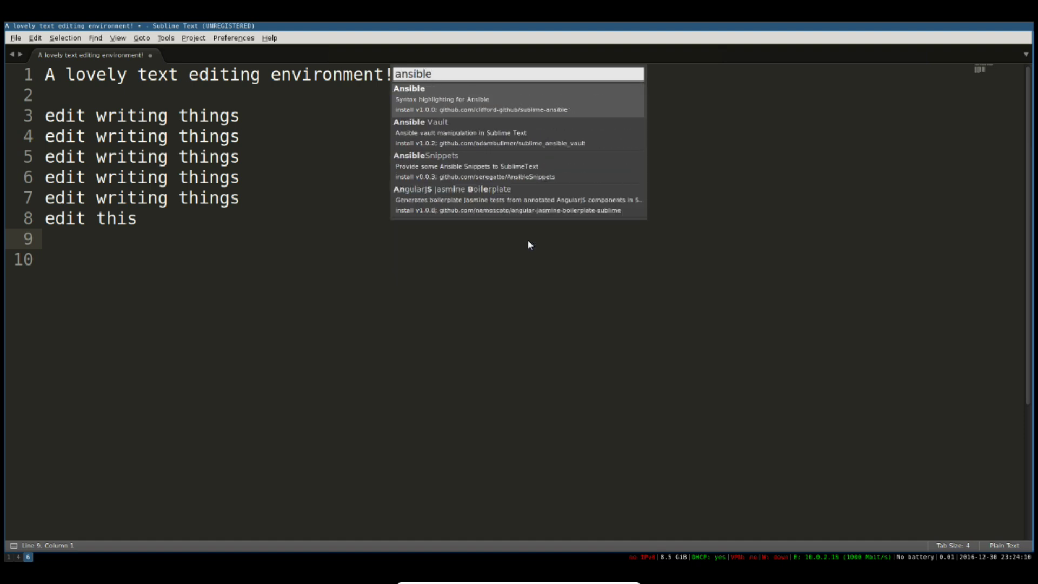
key("Return")
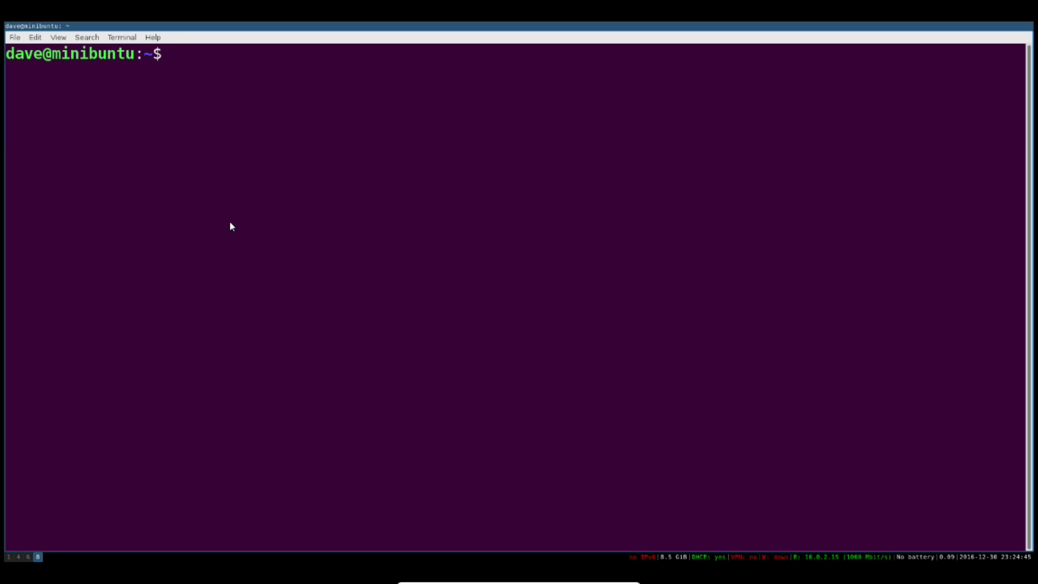
Confirm git is missing with which git, then install git-core via sudo apt-get, answering y
type("which git")
key("Return")
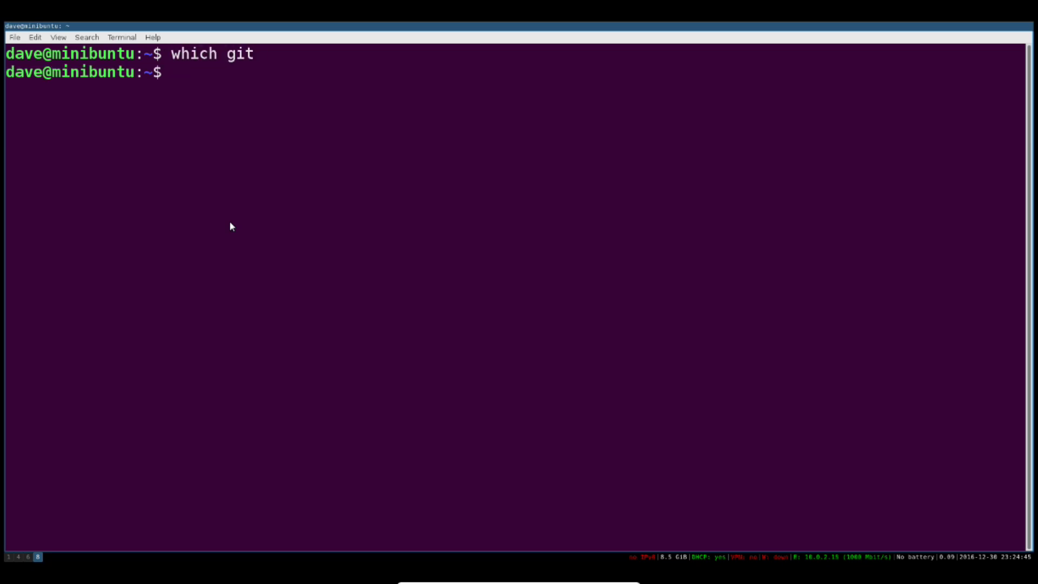
type("sudo apt-g")
key("BackSpace")
key("BackSpace")
type("t-get install git-core")
key("Return")
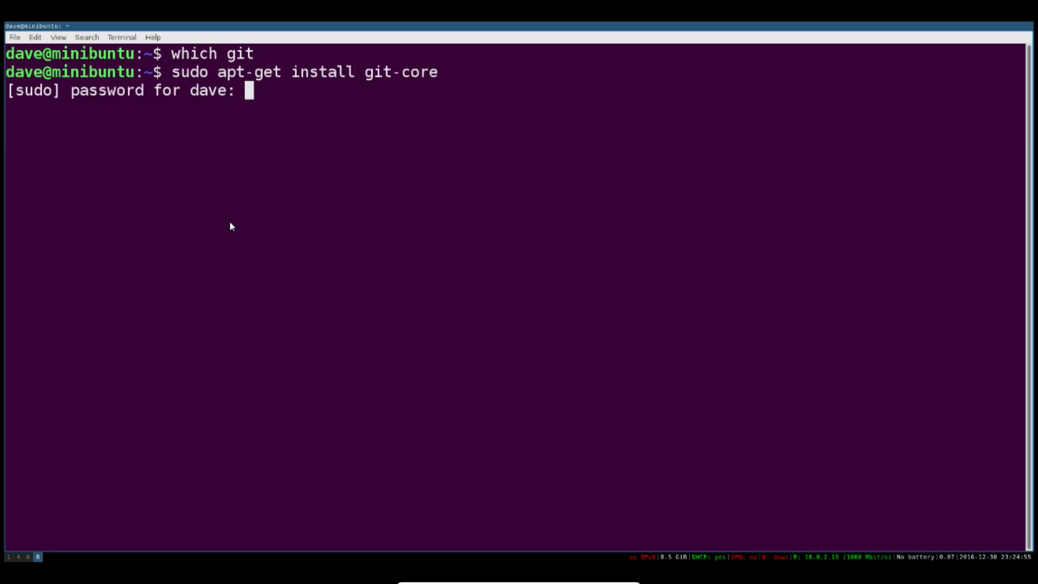
key("Return")
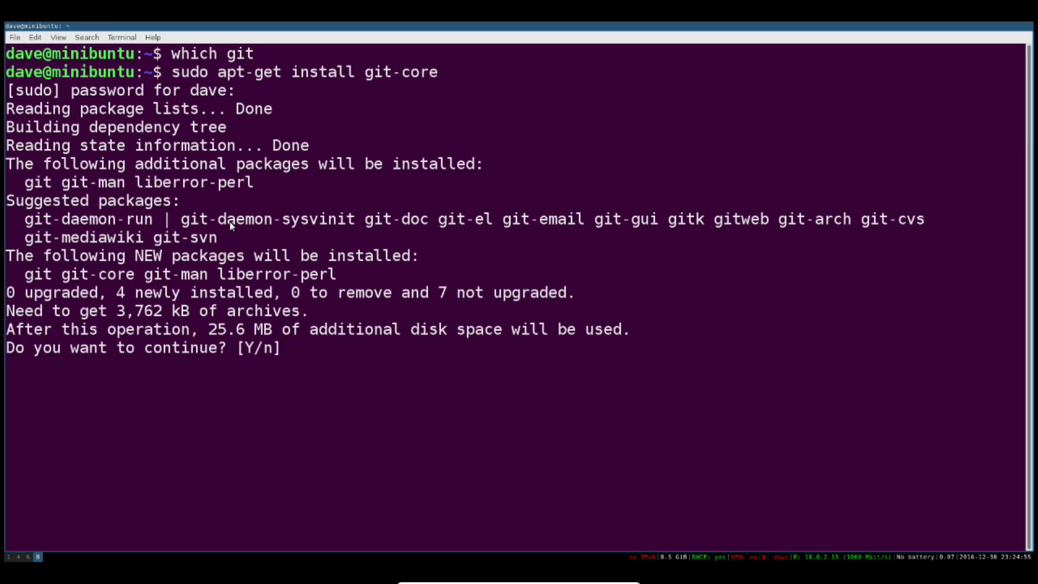
type("y")
key("Return")
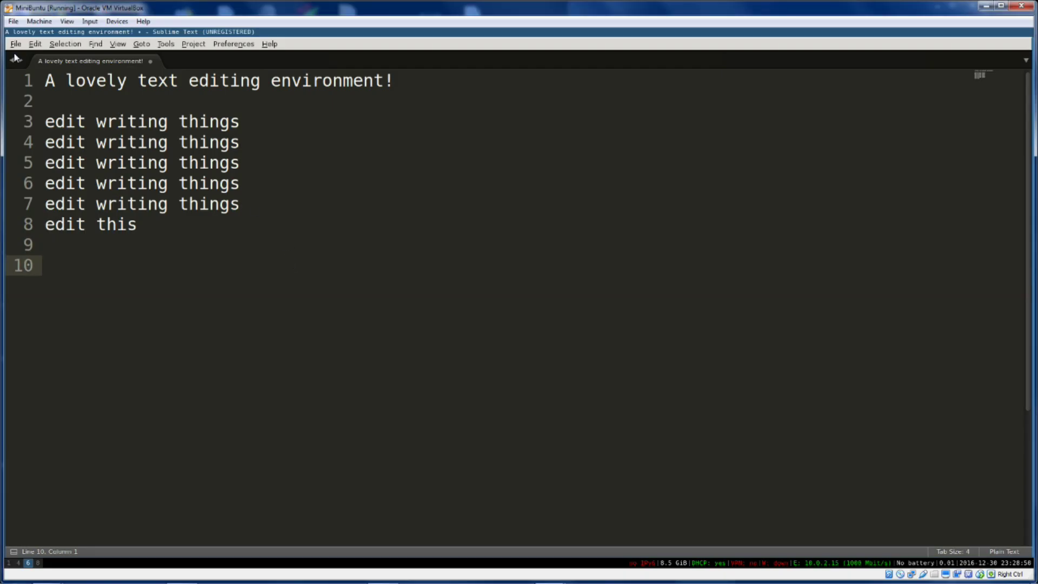
Open the ~/code/myscript folder in a new window through File > Open Folder
left_click(15, 44)
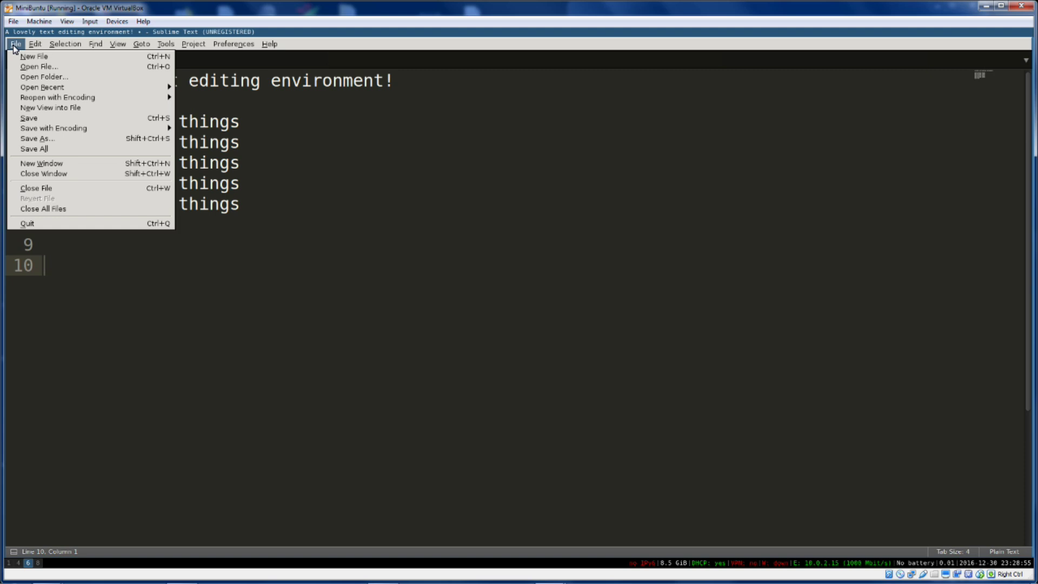
left_click(48, 79)
left_click(396, 146)
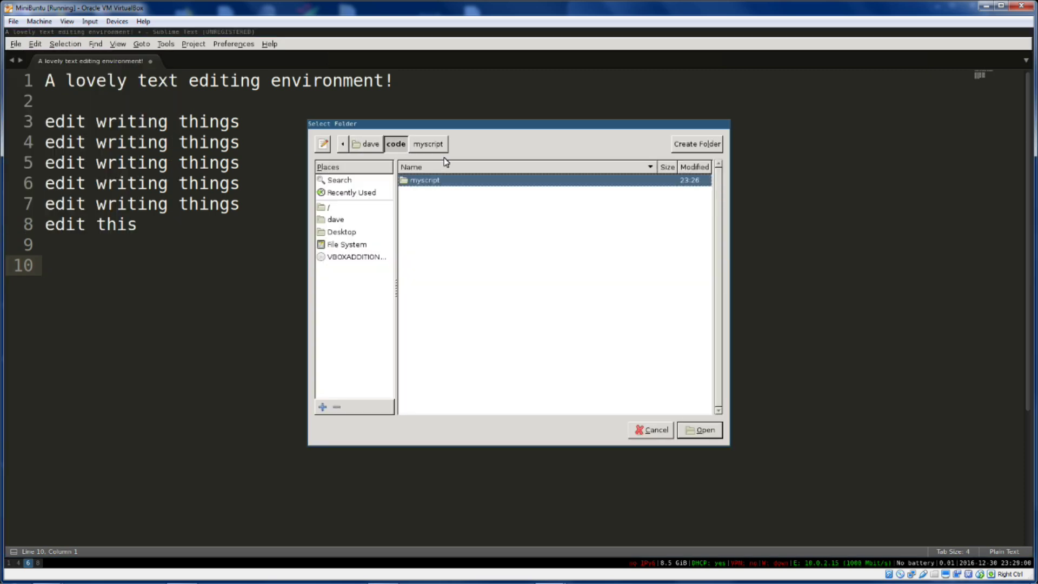
left_click(700, 429)
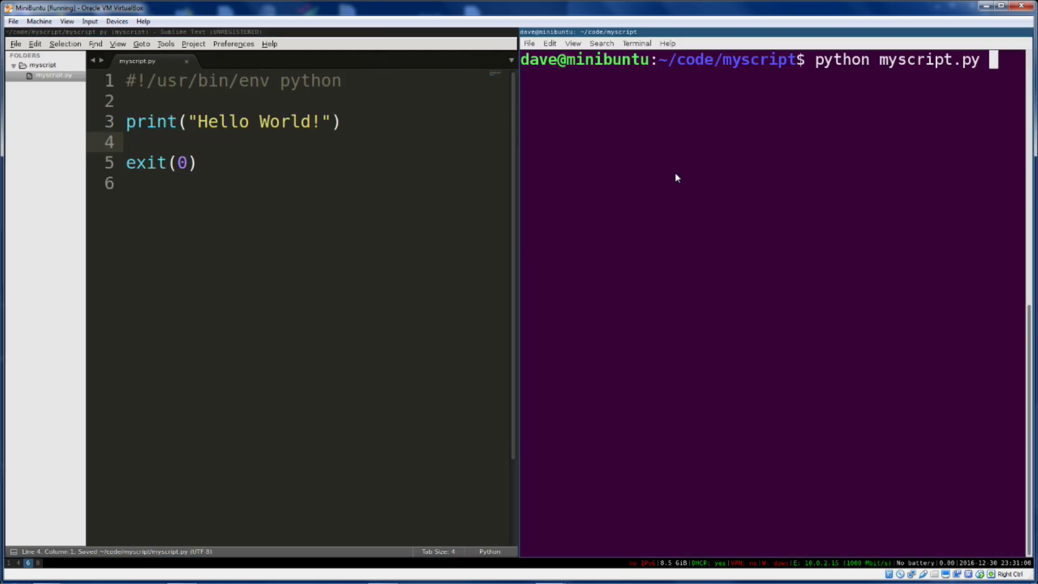
Run python myscript.py to print Hello World! and show its exit status with echo $?
key("Return")
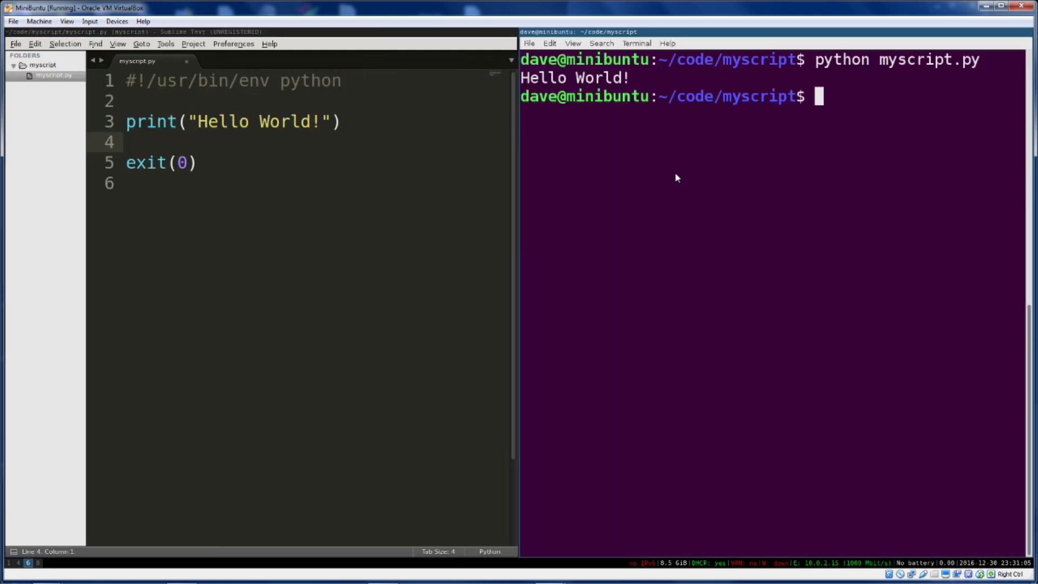
type("echo $?")
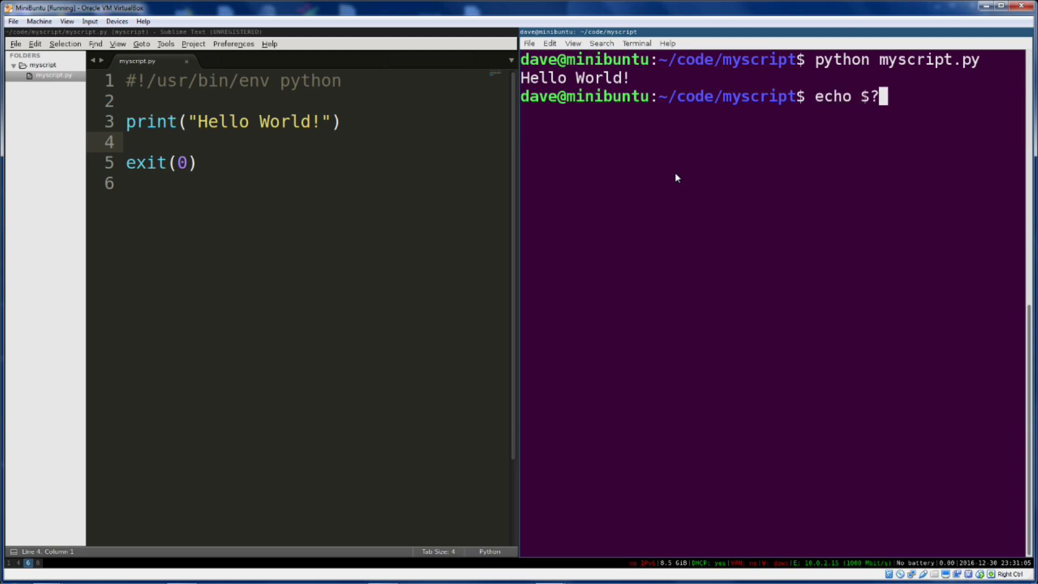
key("Return")
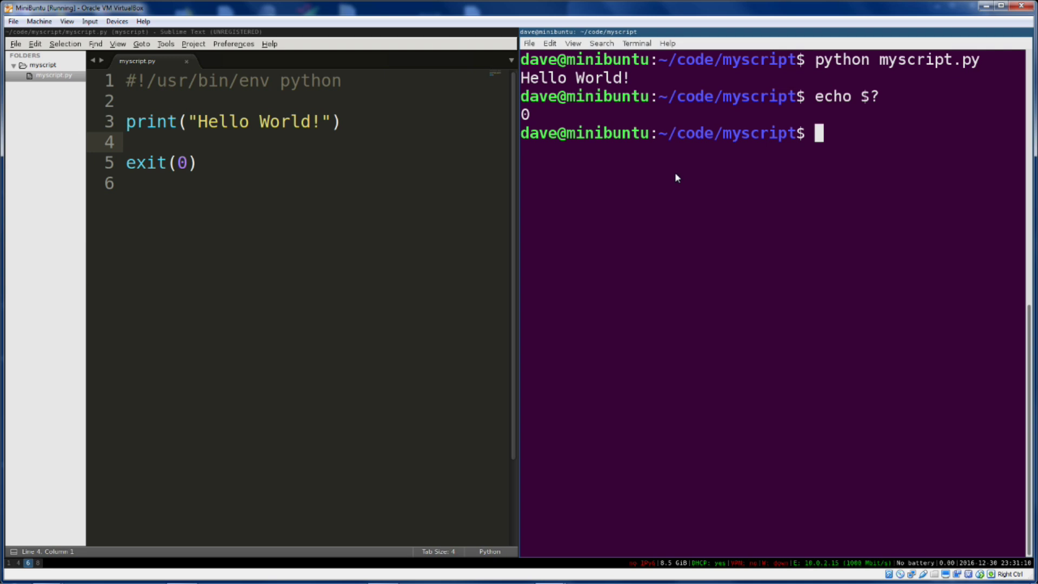
List the myscript folder and initialize an empty Git repository with 'git init .'
type("ls -alh")
key("Return")
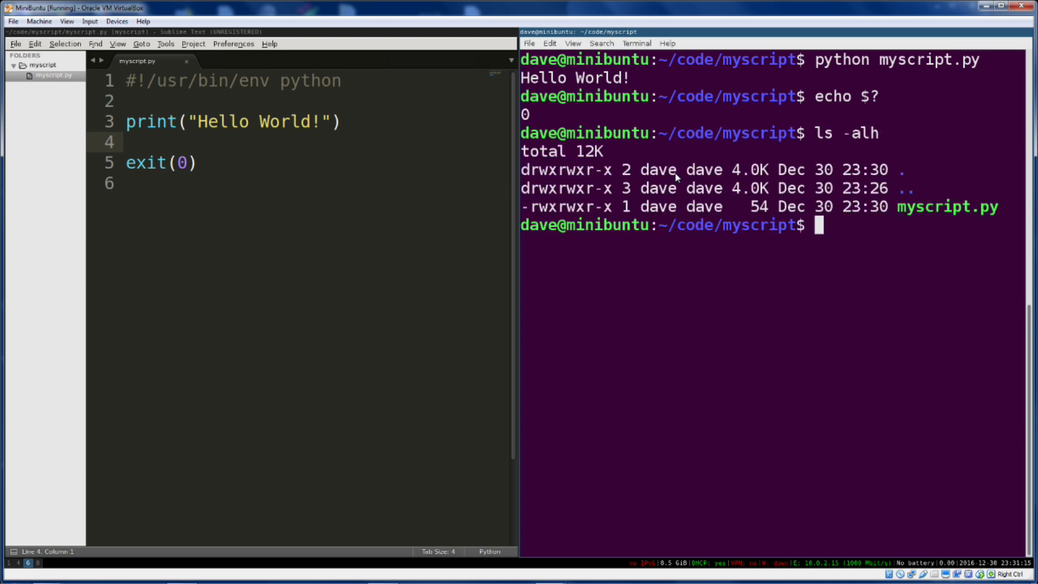
type("git in")
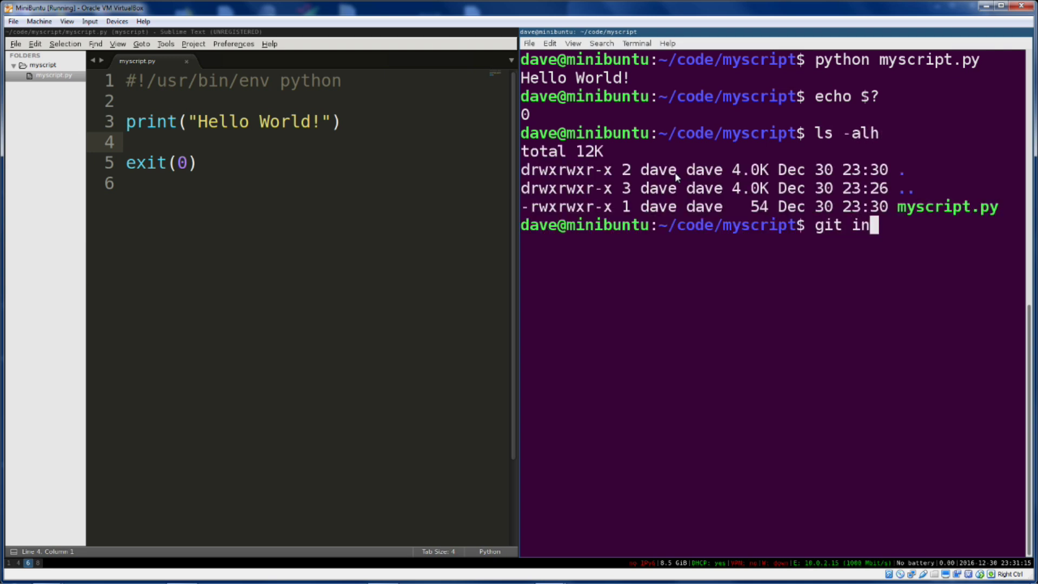
type("it .")
key("Return")
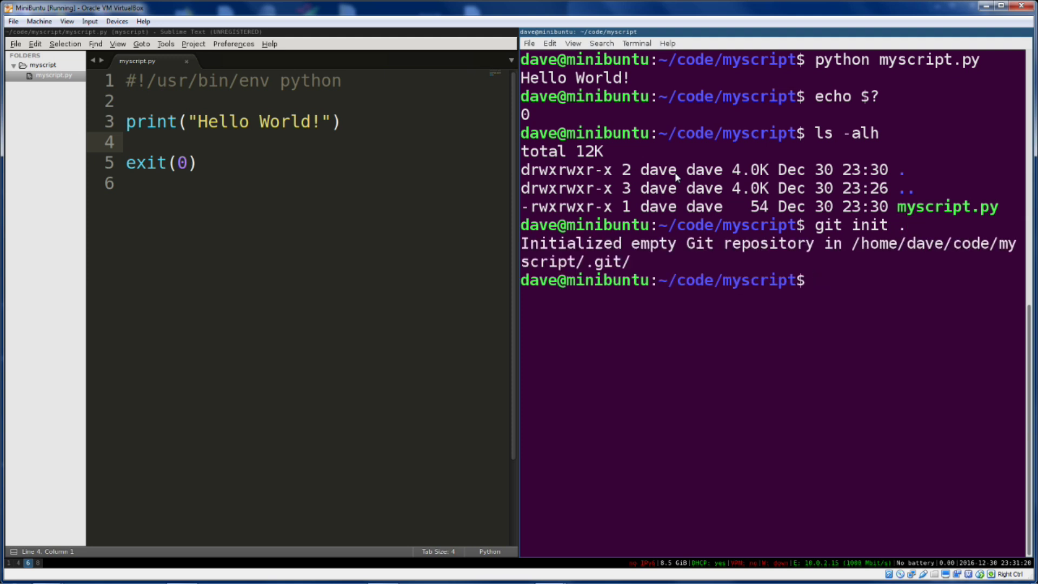
List the folder to see the new .git and confirm myscript.py is untracked with git status
type("ls -la")
key("Return")
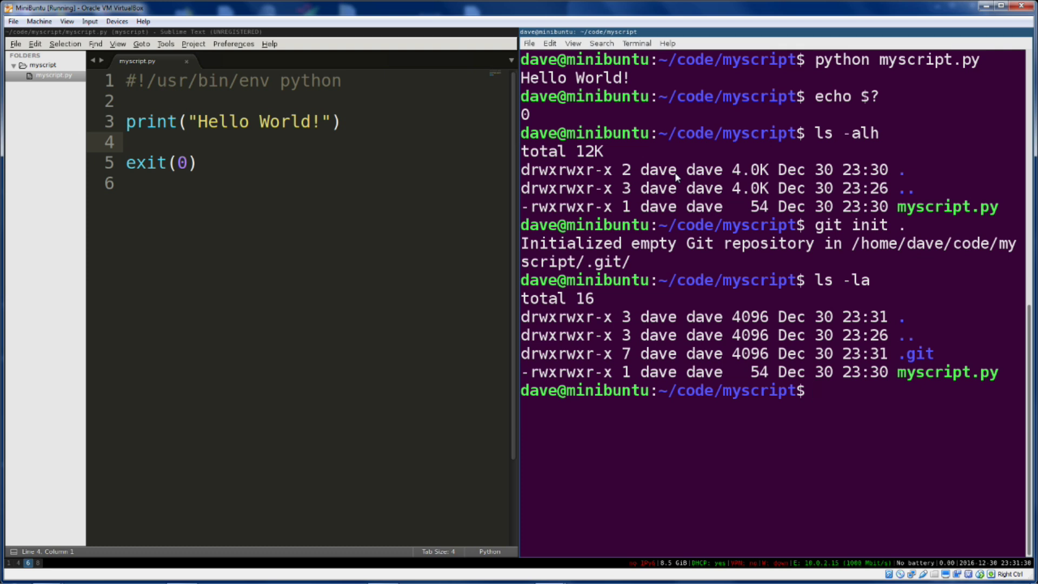
type("git status")
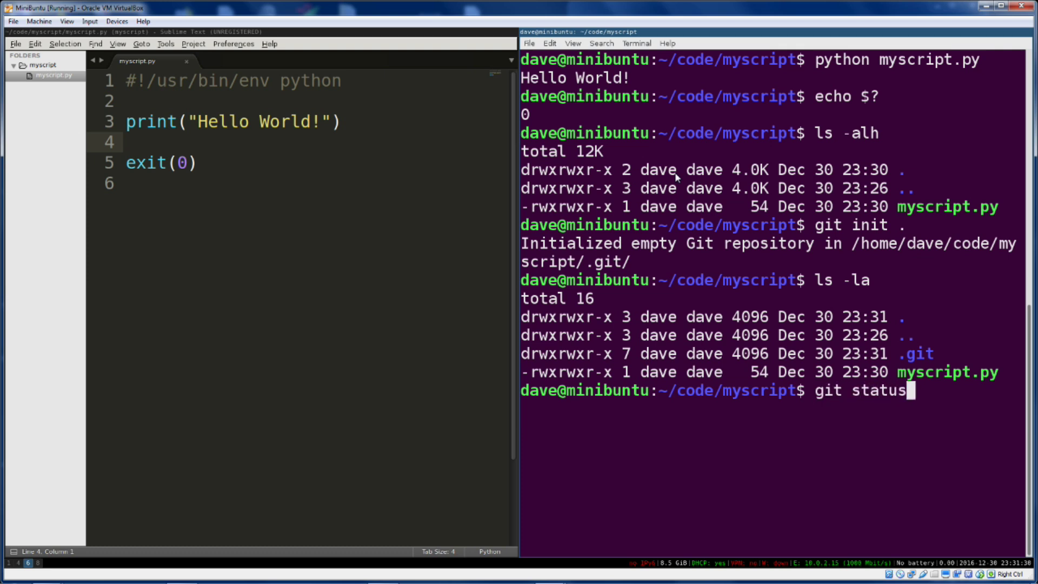
key("Return")
Stage myscript.py and attempt the first git commit
type("git add m")
key("Tab")
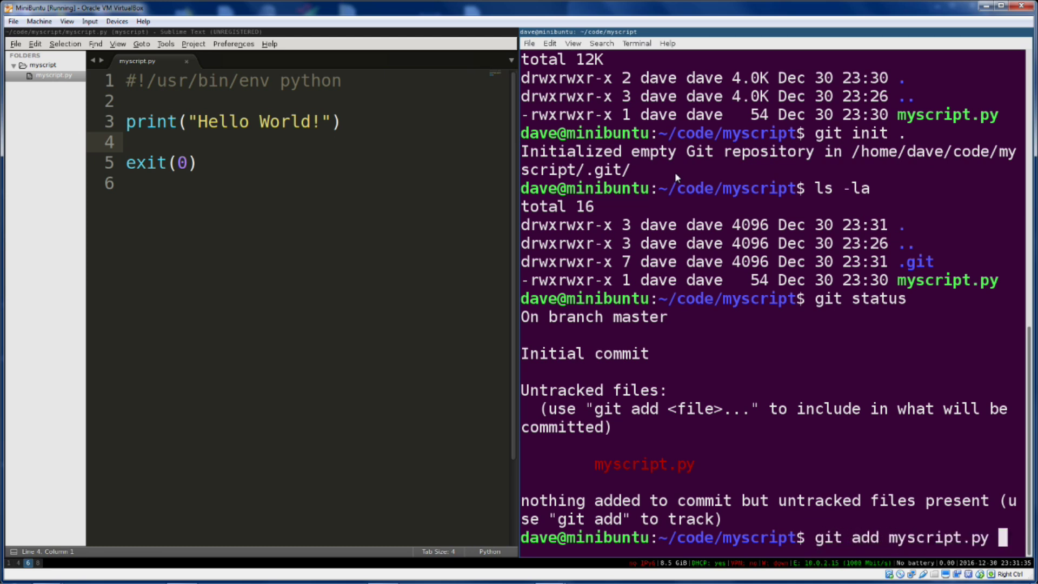
key("Return")
type("git co")
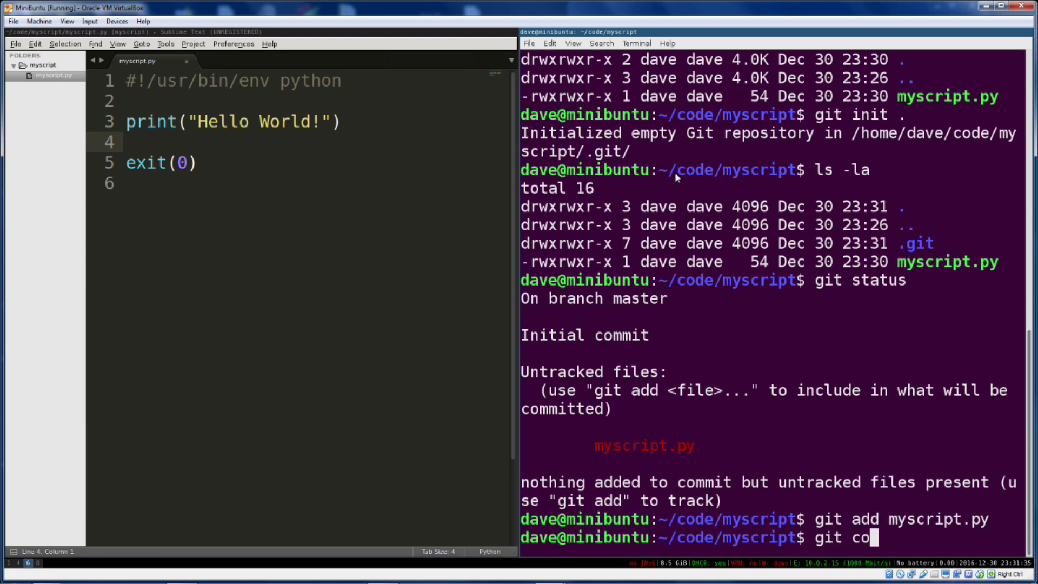
type("mmit")
key("Return")
Set git's global user.email to the author's e-mail address using the suggested command
left_click_drag(539, 371, 979, 371)
key("super+c")
left_click(862, 463)
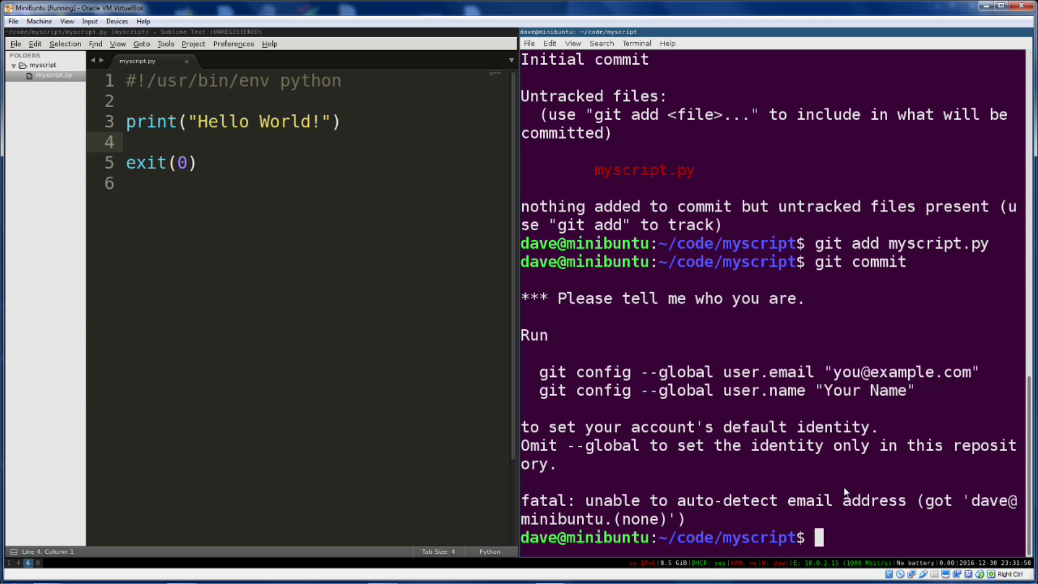
middle_click(844, 482)
key("Left")
key("BackSpace")
key("BackSpace")
key("BackSpace")
key("BackSpace")
key("BackSpace")
key("BackSpace")
key("BackSpace")
key("BackSpace")
key("BackSpace")
key("BackSpace")
key("BackSpace")
key("BackSpace")
key("BackSpace")
key("BackSpace")
key("BackSpace")
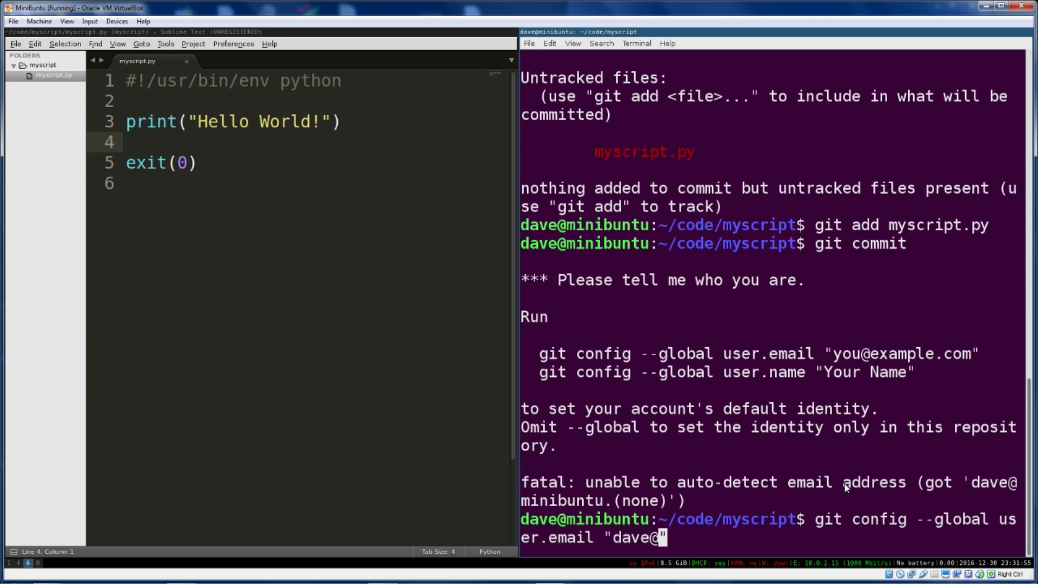
key("Return")
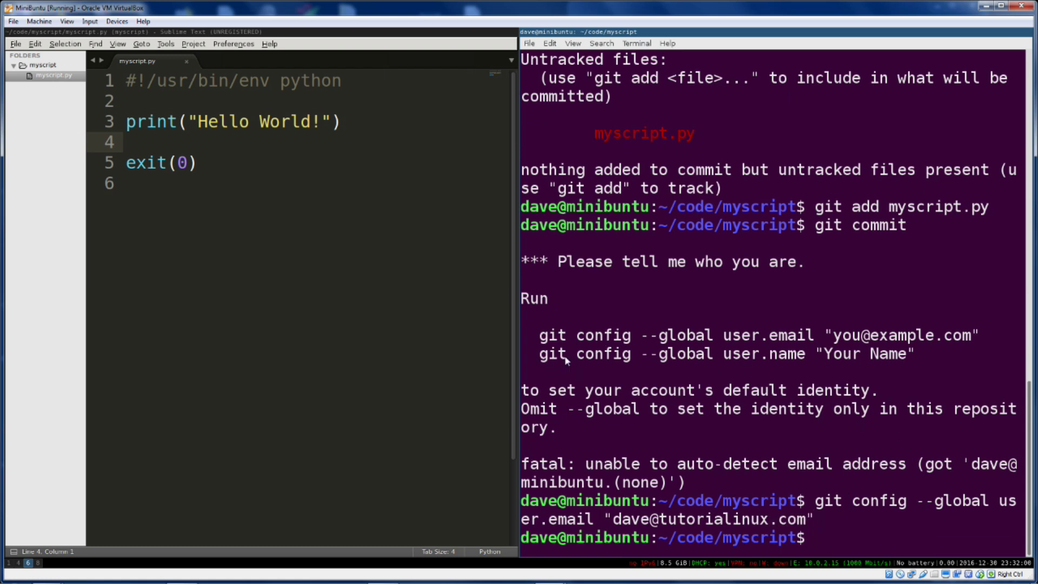
Set git's global user.name to the author's full name and rerun git commit
left_click_drag(539, 354, 916, 354)
left_click(850, 467)
middle_click(851, 466)
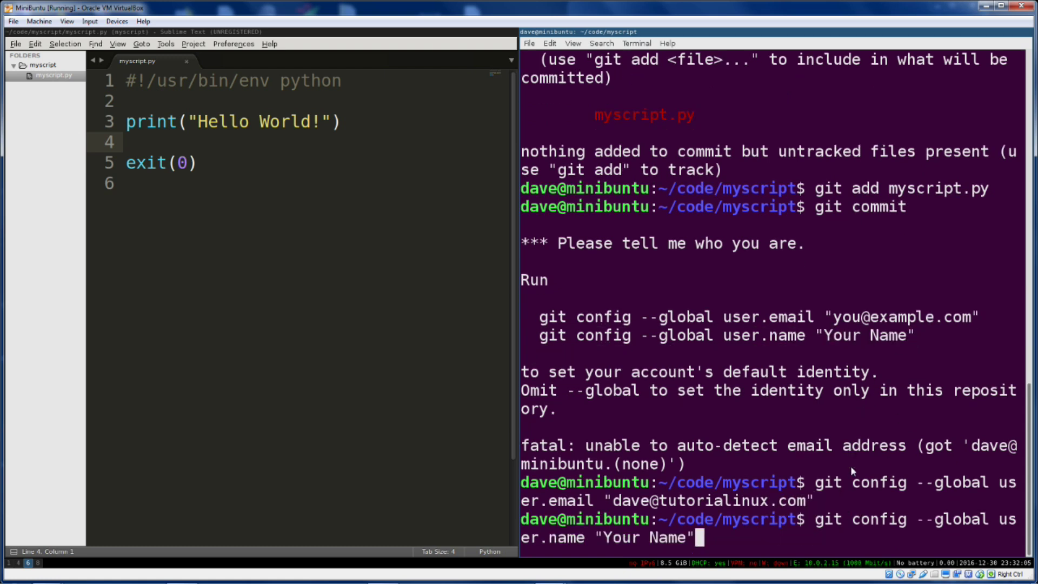
key("Left")
key("BackSpace")
key("BackSpace")
key("BackSpace")
key("BackSpace")
key("BackSpace")
key("BackSpace")
key("BackSpace")
key("BackSpace")
key("BackSpace")
type("Dave Cohen")
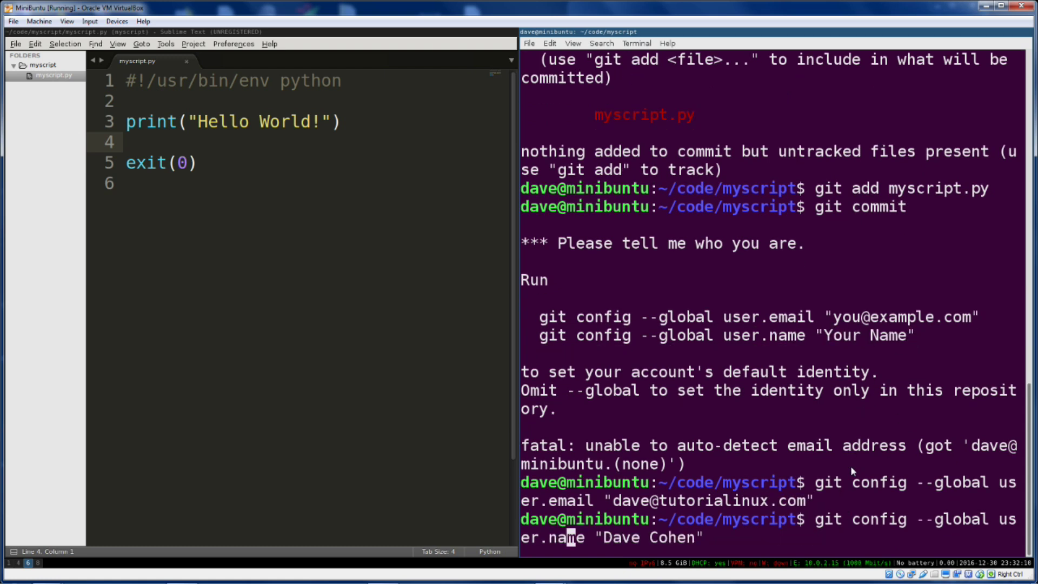
key("Return")
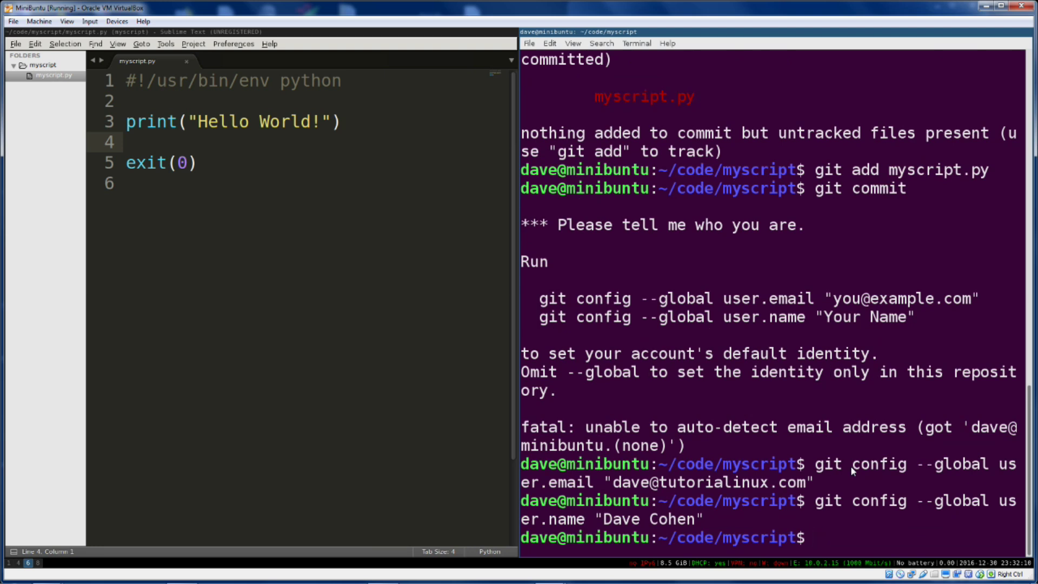
key("Up")
key("Up")
key("Up")
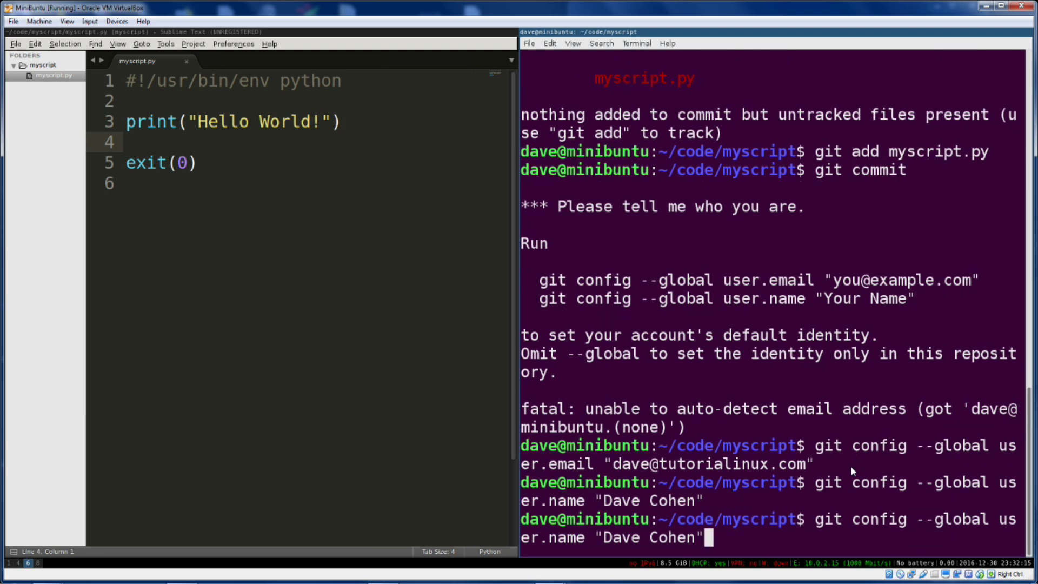
key("Return")
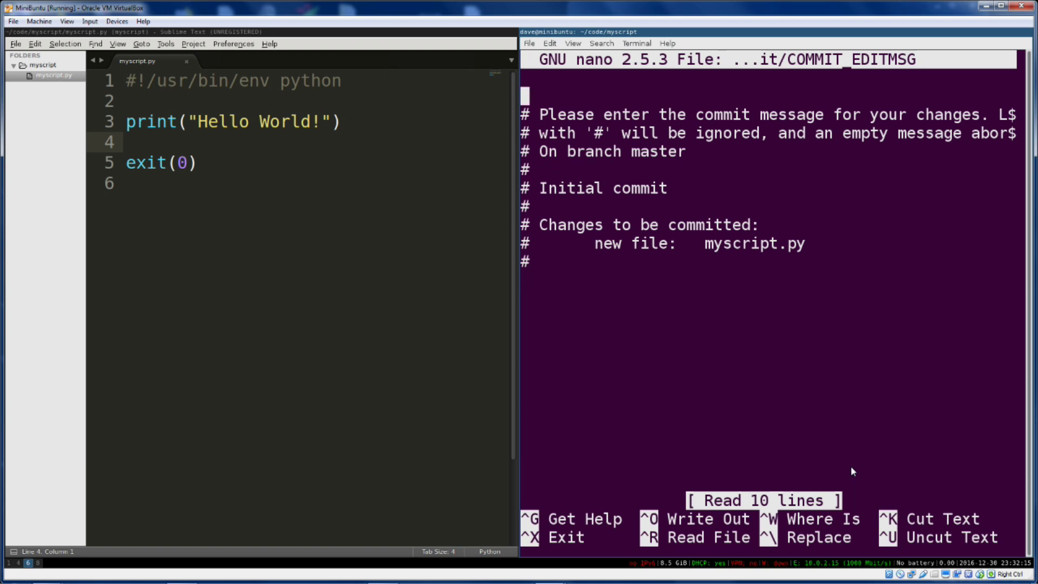
Enter 'initial commit' as the message, save it in nano, then confirm a clean tree with git status
type("$EDITOR")
key("BackSpace")
key("BackSpace")
key("BackSpace")
key("BackSpace")
key("BackSpace")
key("BackSpace")
key("BackSpace")
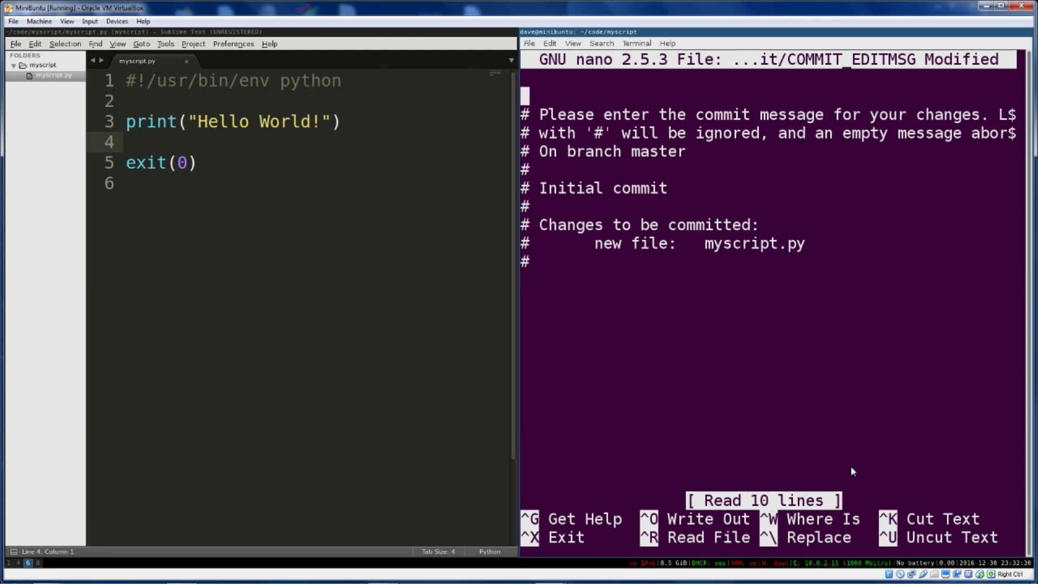
type("initial commit")
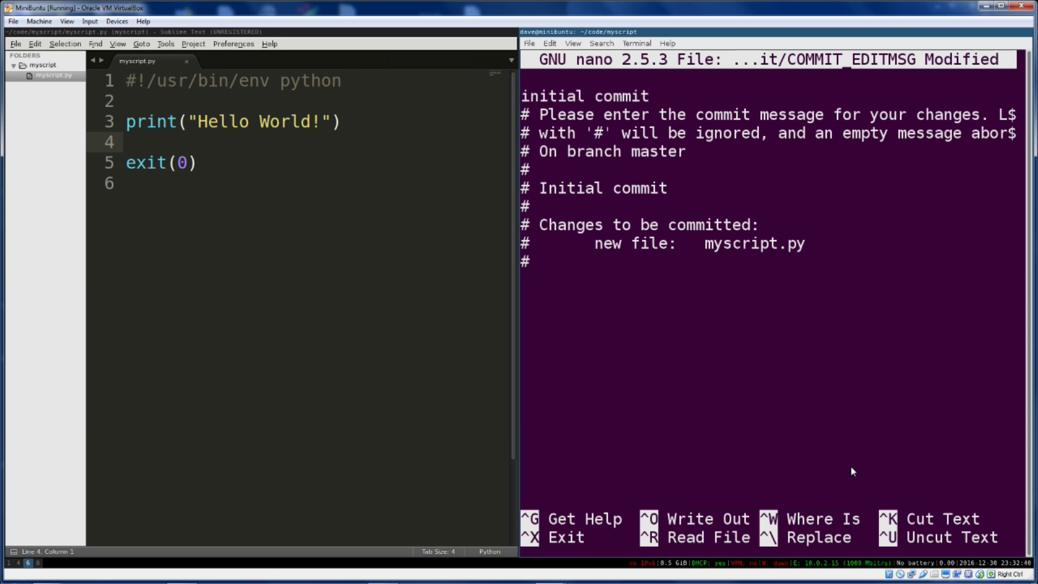
key("ctrl+x")
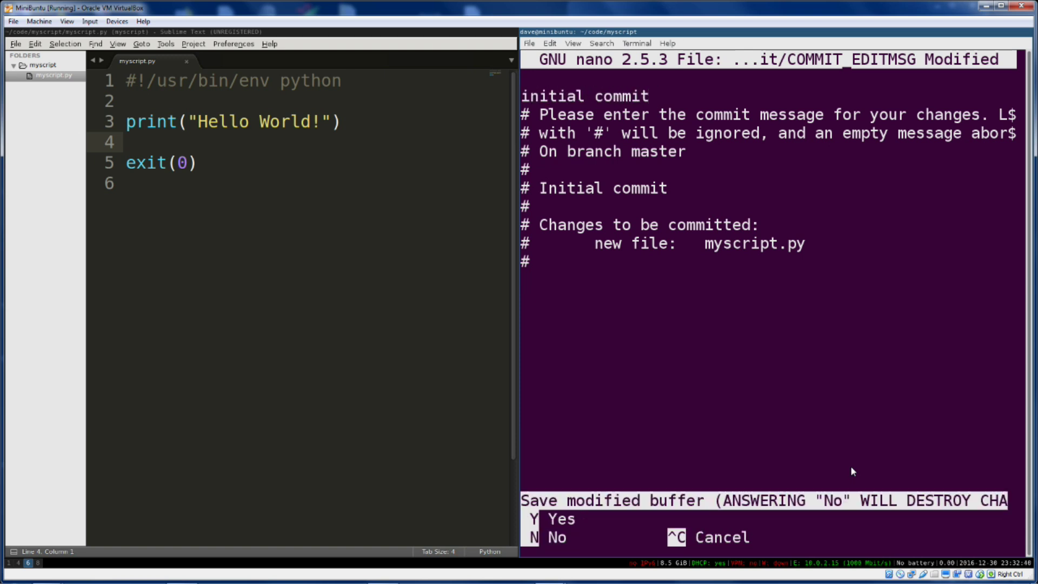
key("y")
key("Return")
type("git status")
key("Return")
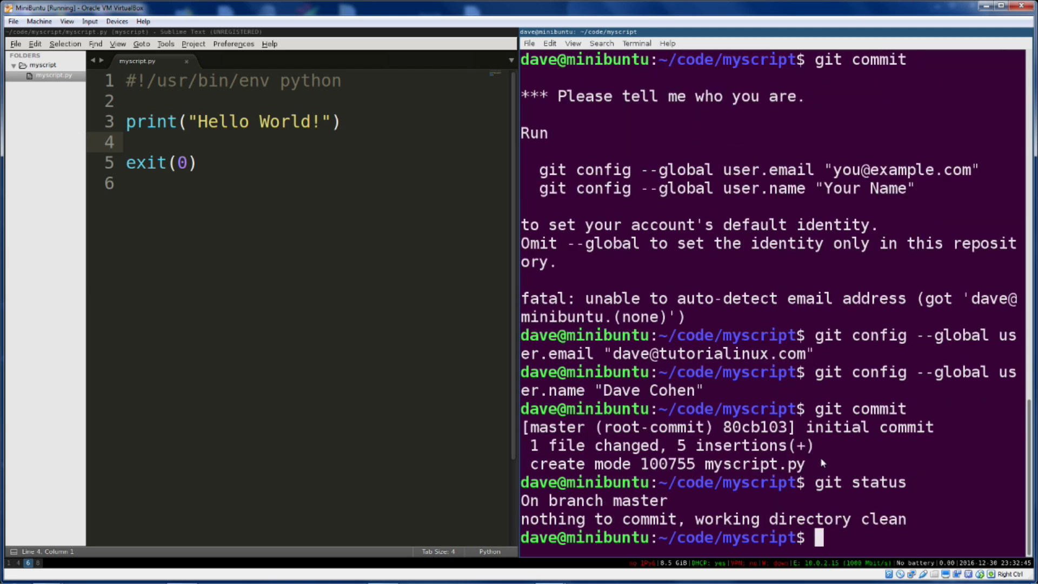
Change the printed message on line 3 to 'I screwed this up!' and save the script
left_click(211, 128)
type("I screwed this up!")
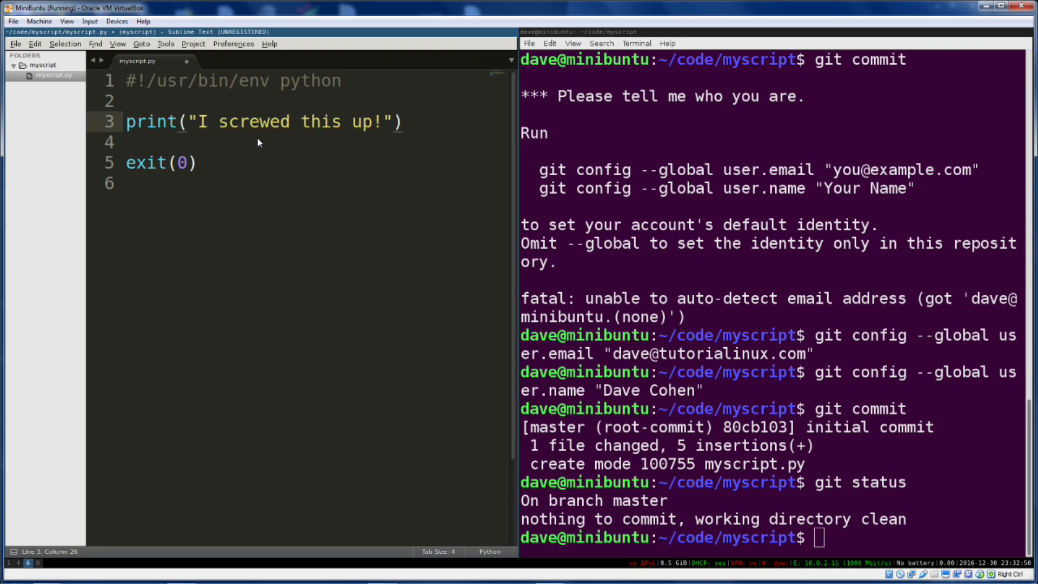
key("ctrl+s")
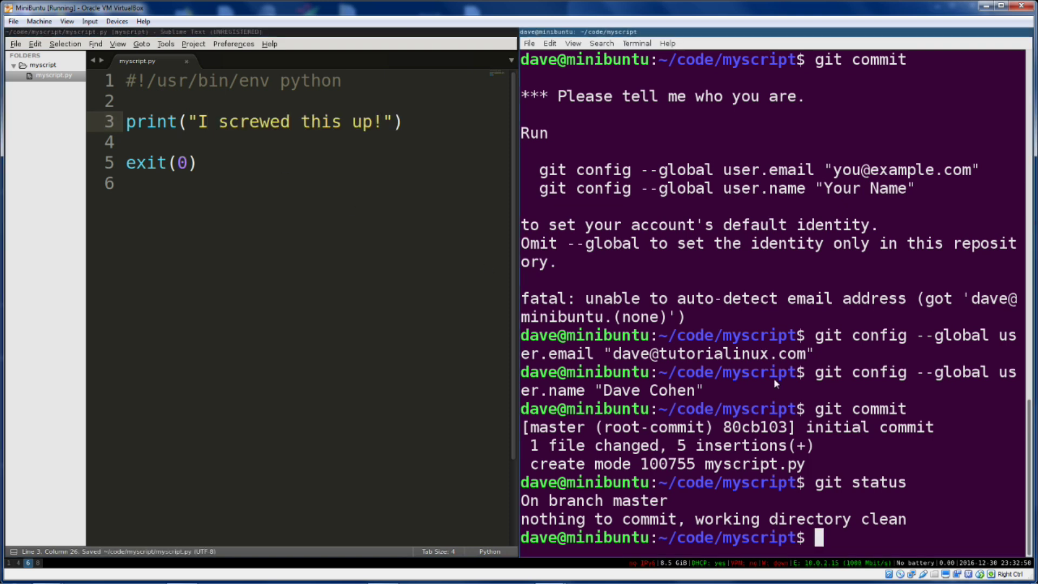
Rerun python myscript.py from history and check git status shows it modified
key("ctrl+r")
type("pyth")
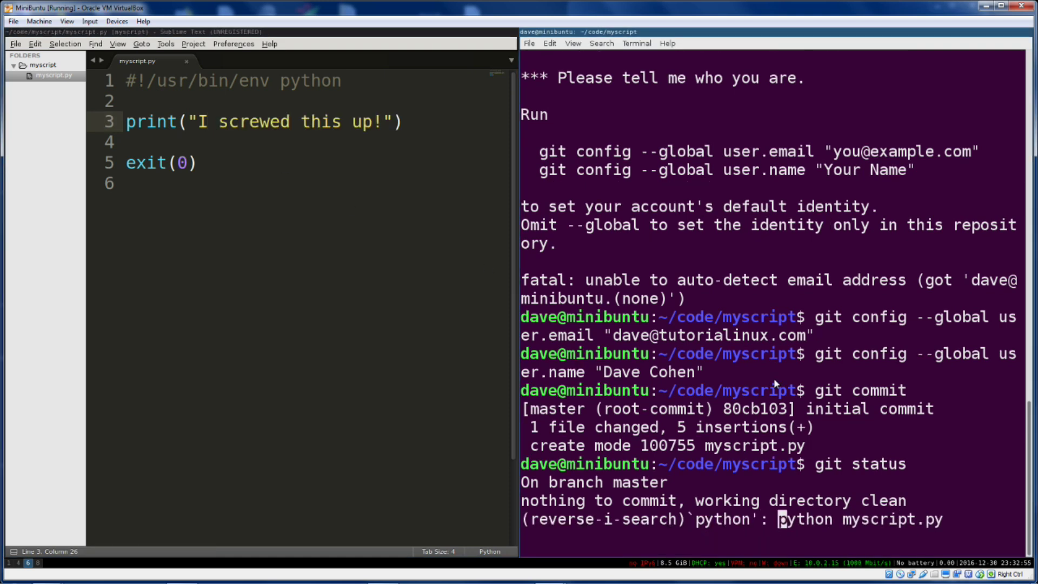
key("Return")
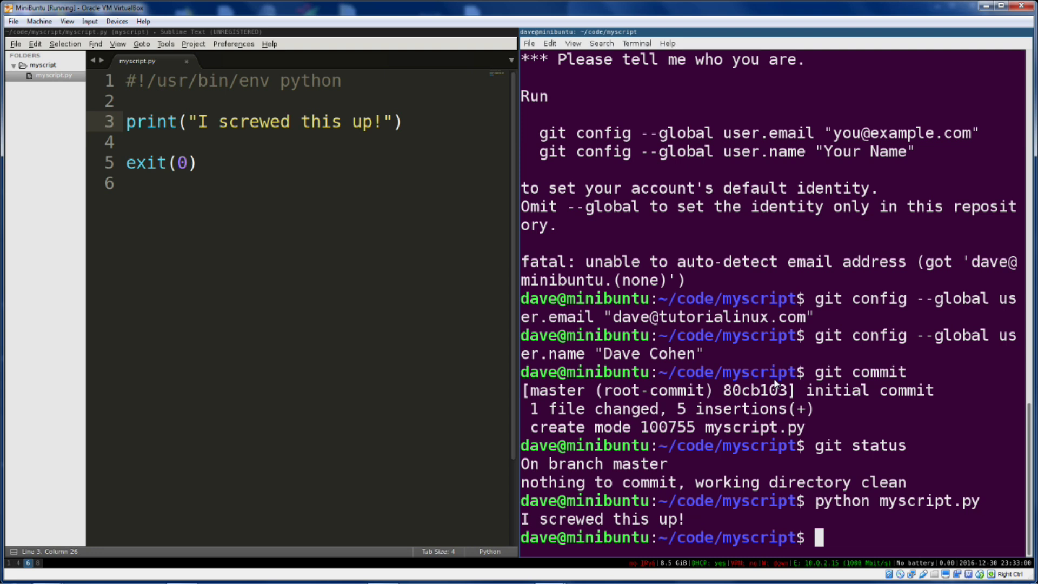
type("git status")
key("Return")
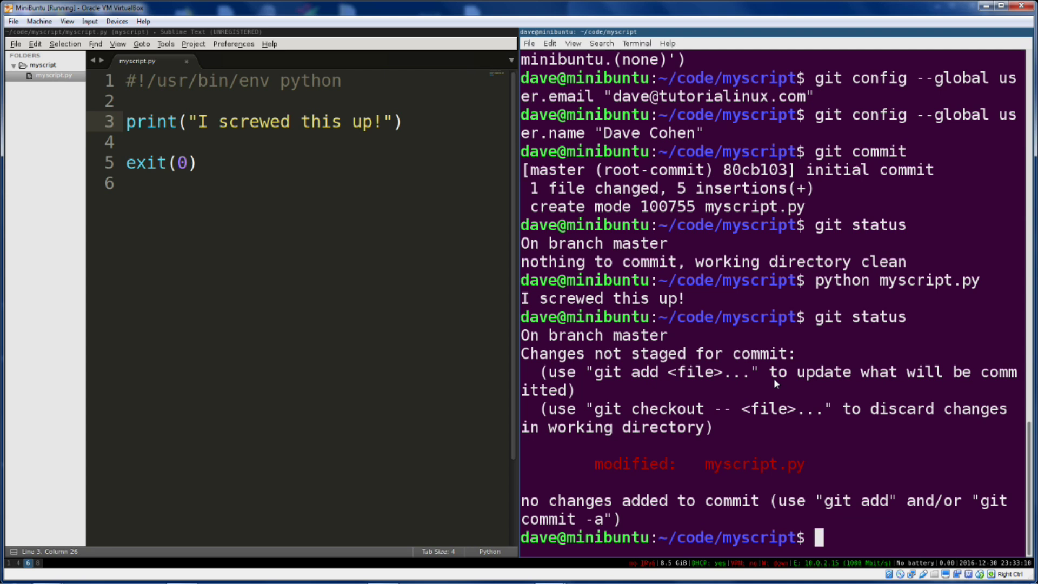
Show the commit history with git log and copy the initial commit's hash
type("git log")
key("Return")
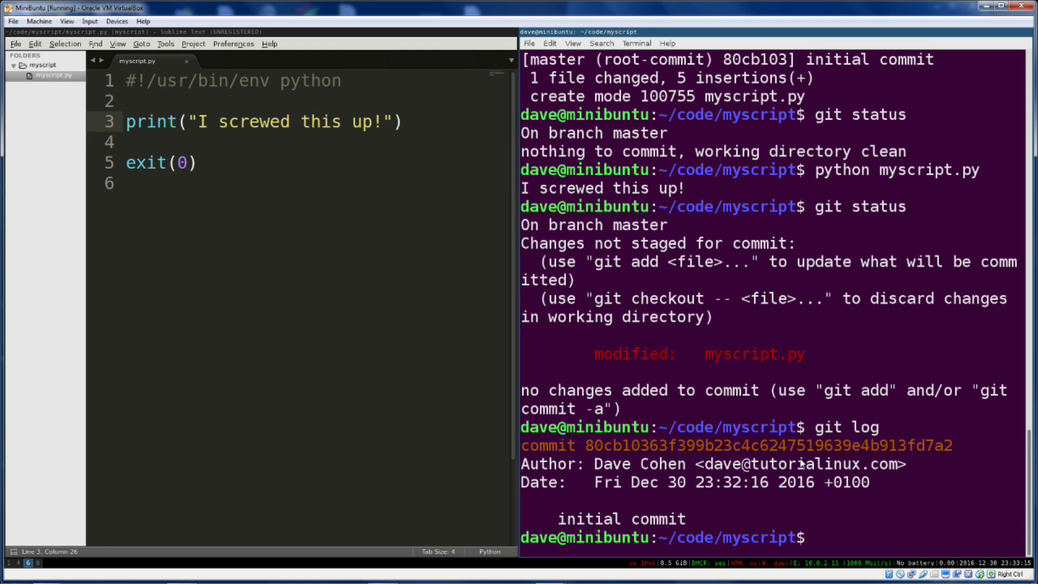
triple_click(586, 521)
left_click(785, 516)
double_click(663, 442)
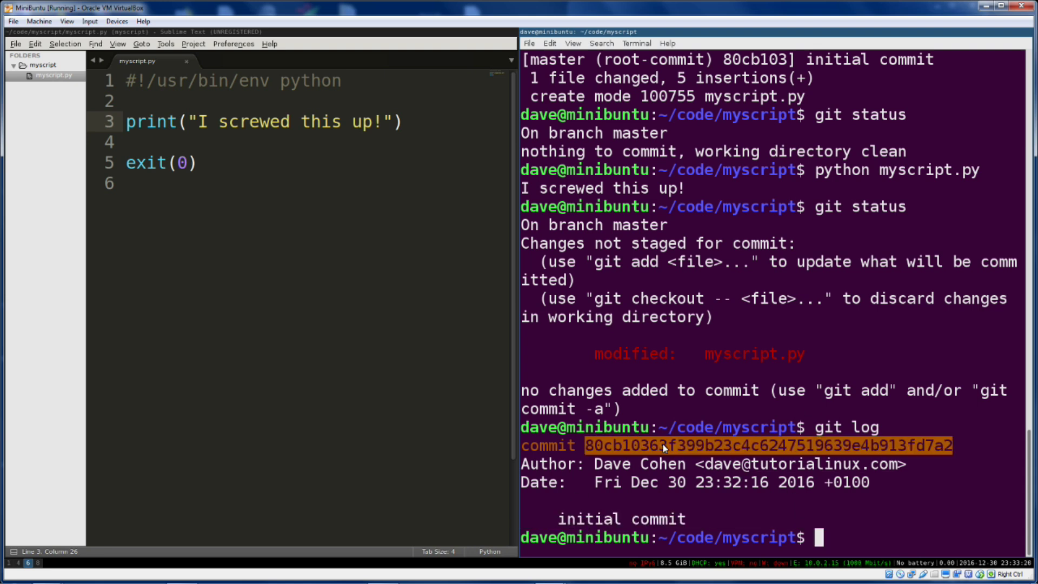
left_click(663, 443)
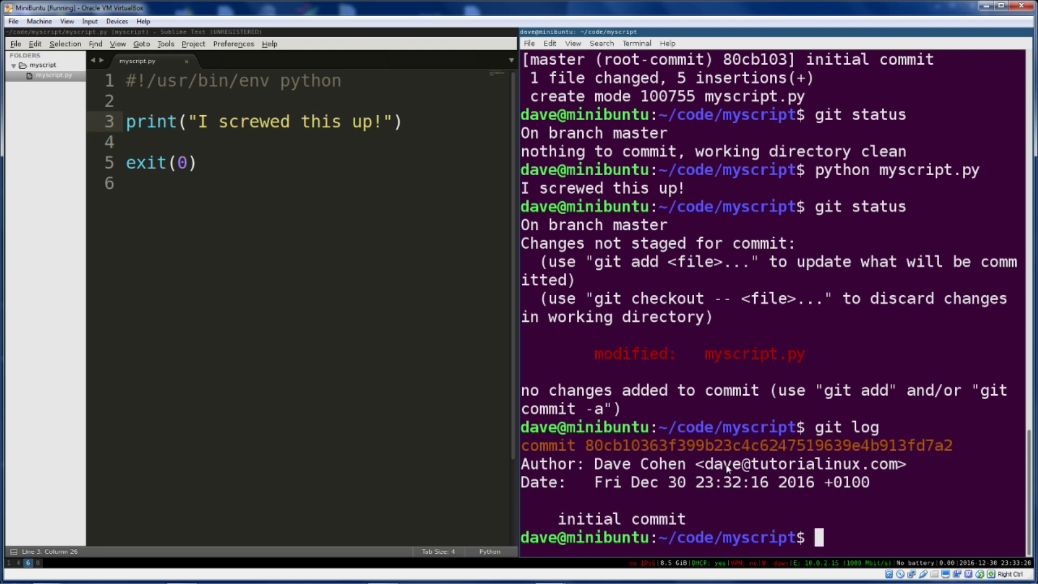
Display the initial commit's Hello World diff with git show, then enter git checkout myscript.py
type("git show")
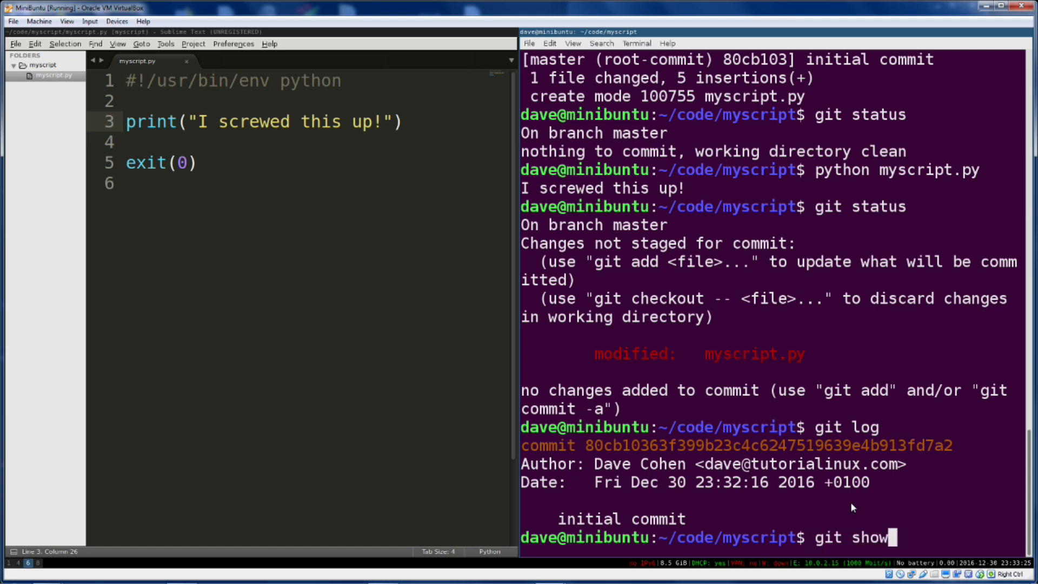
middle_click(850, 507)
key("Return")
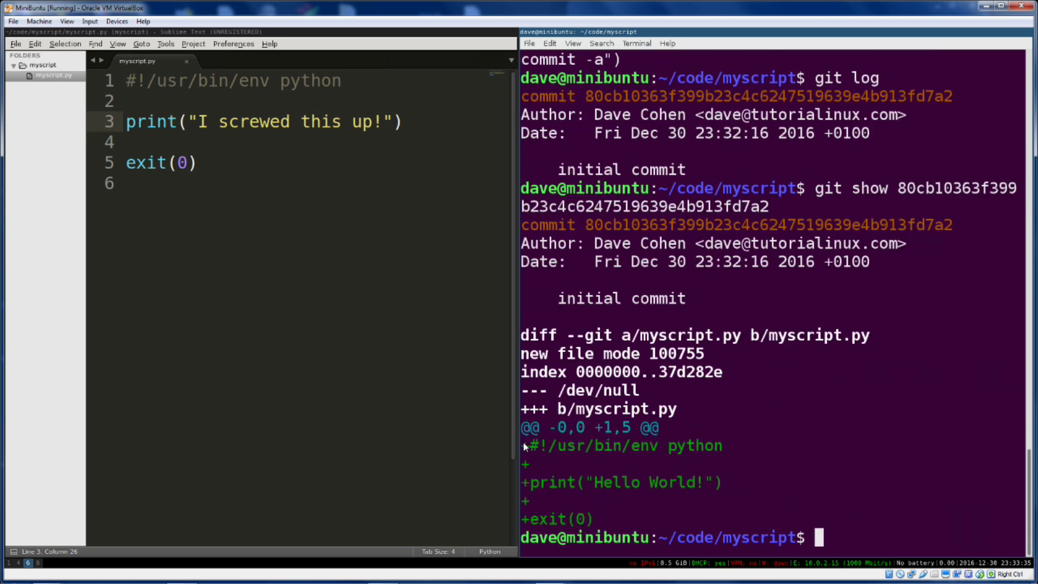
left_click_drag(523, 442, 757, 518)
left_click(817, 497)
type("git checkout myscript.py")
Discard changes to myscript.py, confirm a clean tree with git status, and cat the restored script
key("Return")
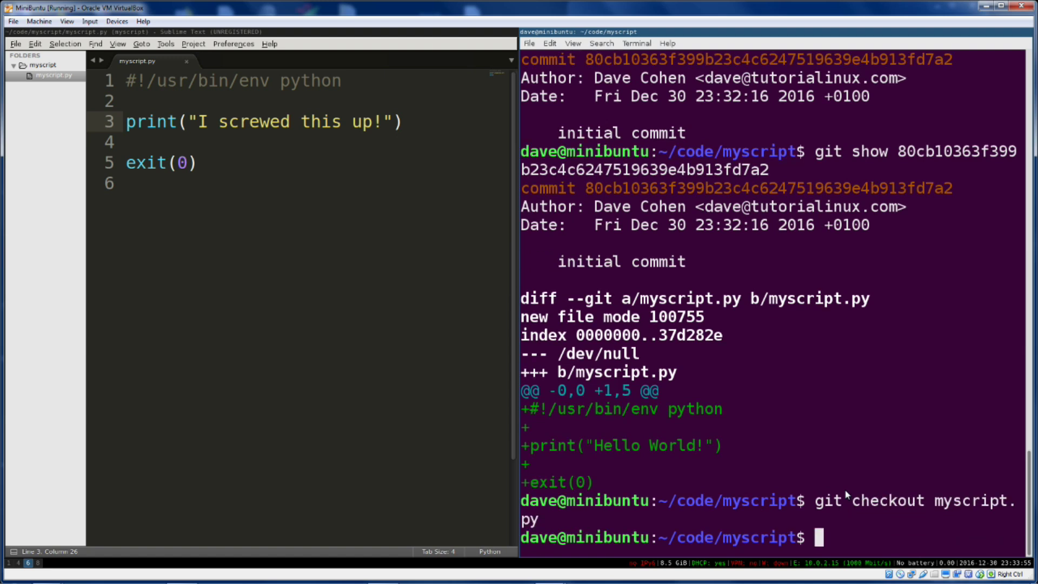
type("git status")
key("Return")
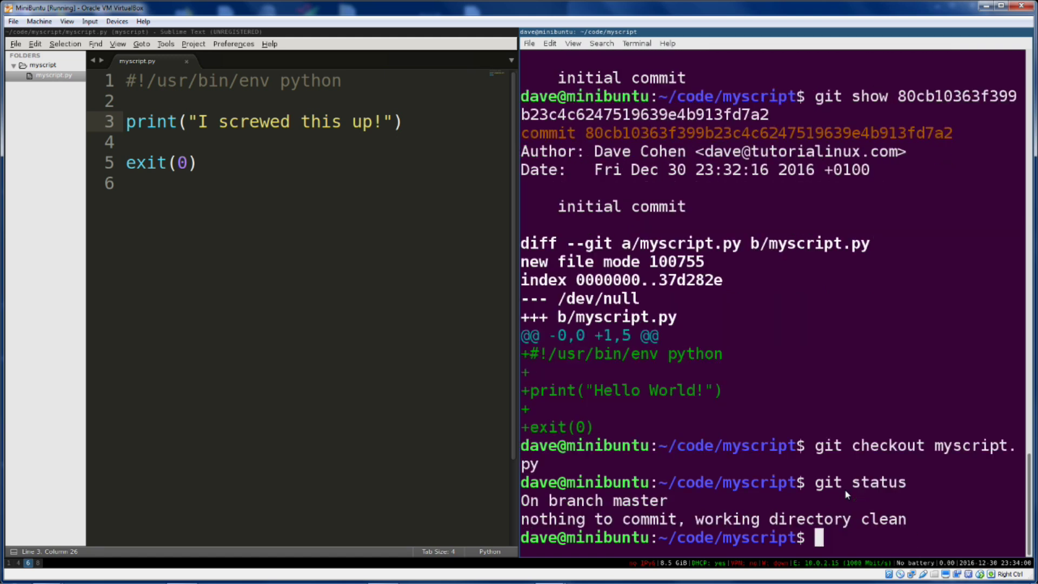
type("cat myscript.py")
key("Return")
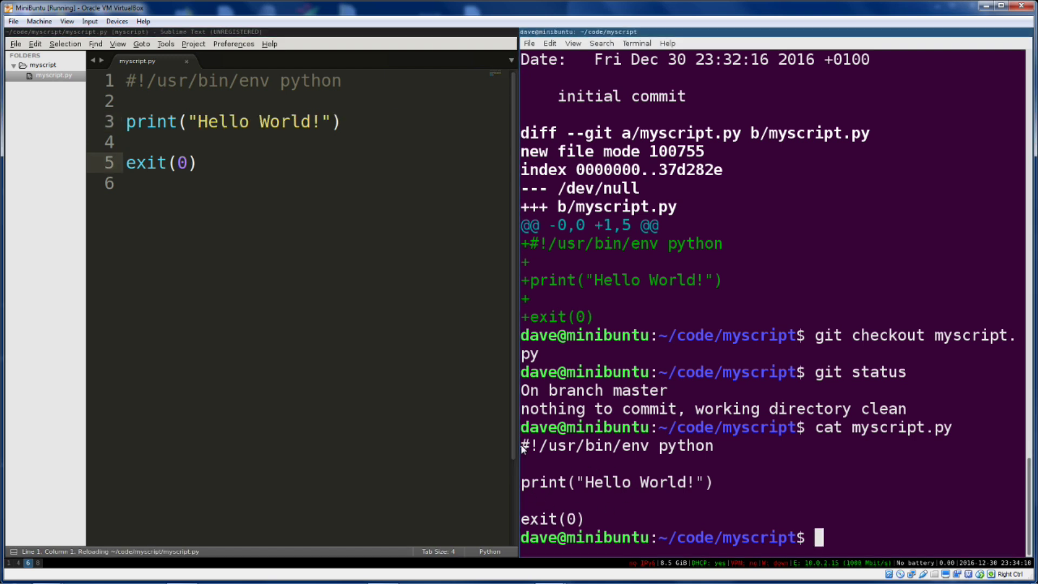
Check the reloaded Hello World script in Sublime Text, placing the caret on empty line 6
left_click_drag(521, 441, 590, 517)
left_click(591, 517)
left_click(300, 210)
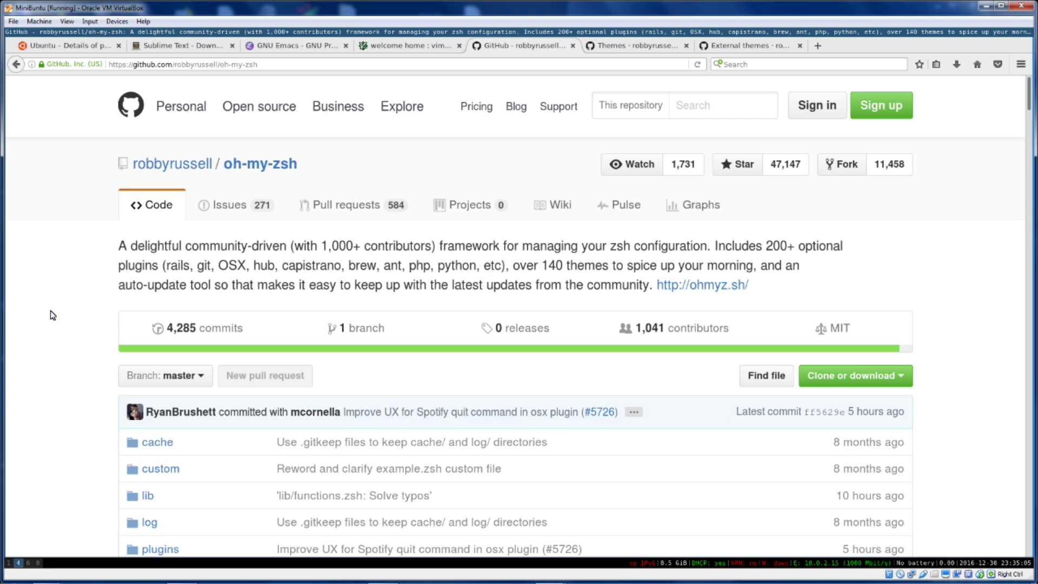
Scroll to Basic Installation in the oh-my-zsh README and copy the curl install command
scroll(53, 315, "down", 15)
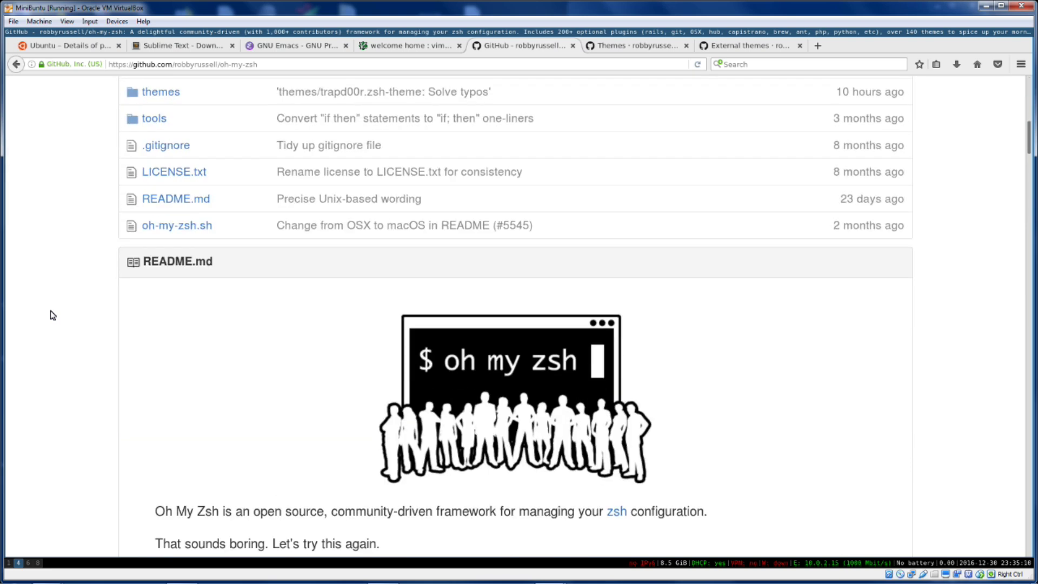
scroll(53, 315, "down", 10)
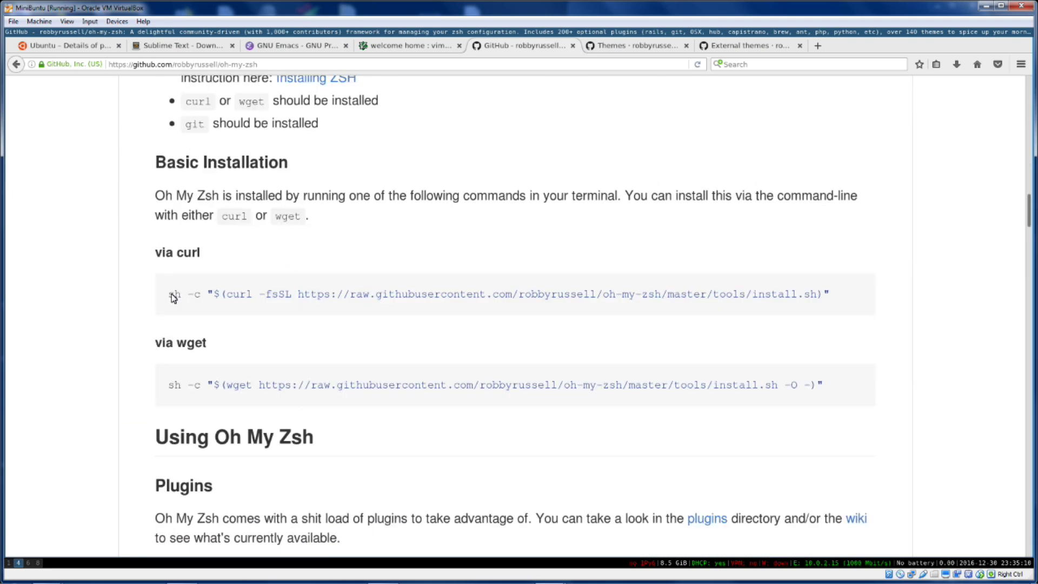
left_click_drag(169, 294, 933, 292)
key("ctrl+c")
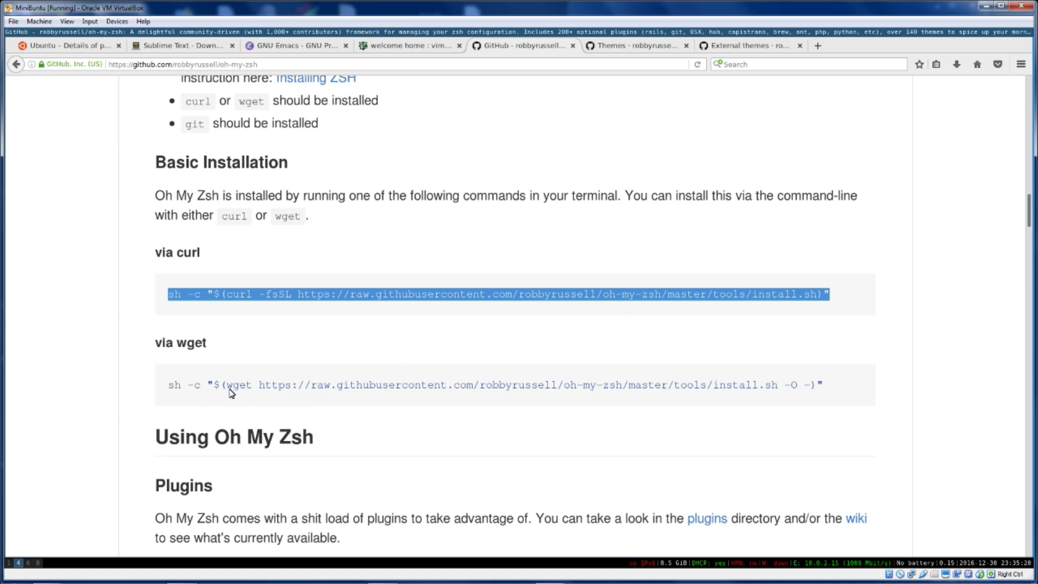
left_click_drag(227, 388, 778, 387)
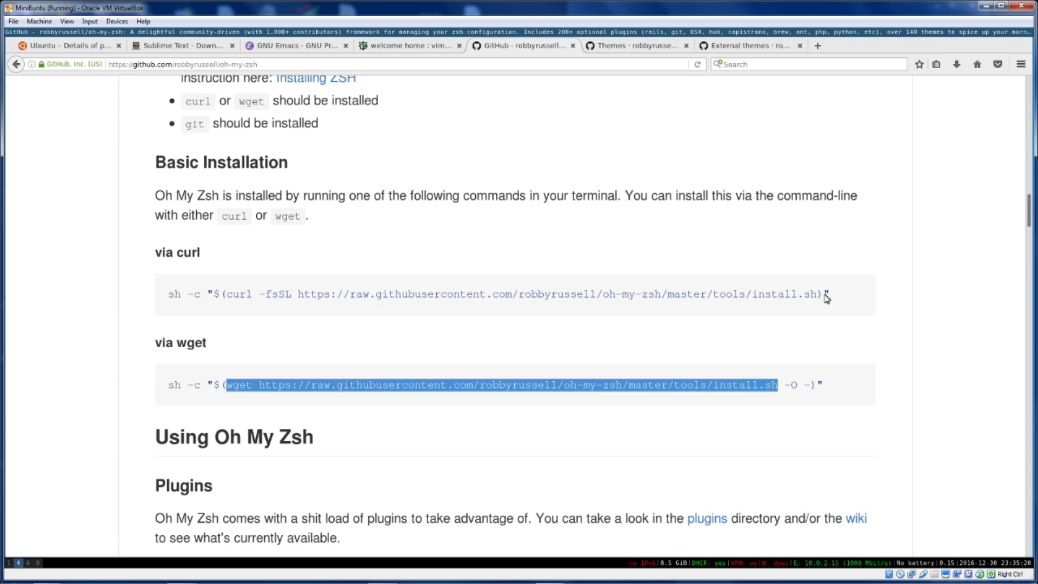
left_click_drag(817, 296, 549, 297)
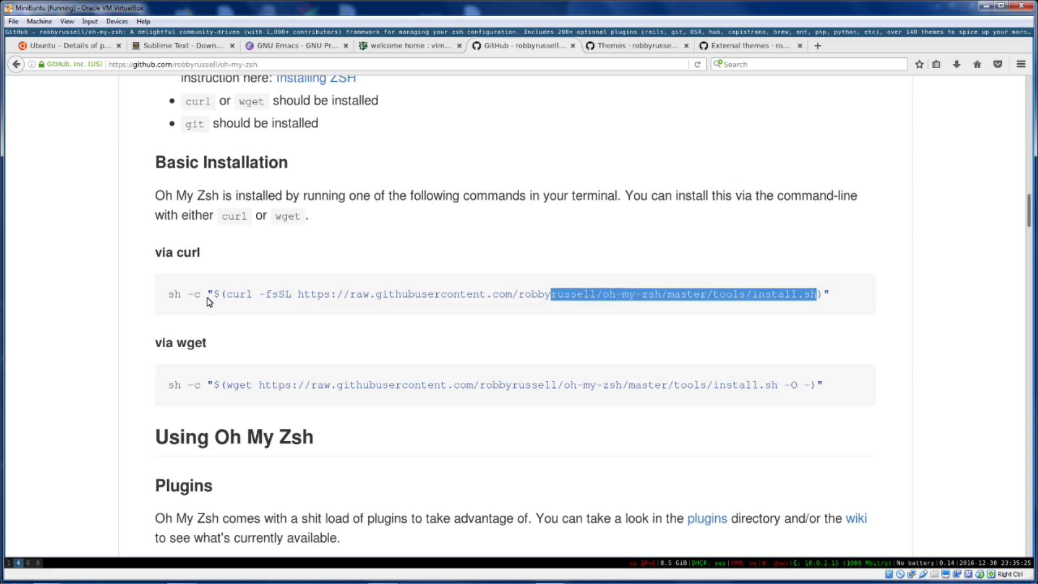
left_click(169, 296)
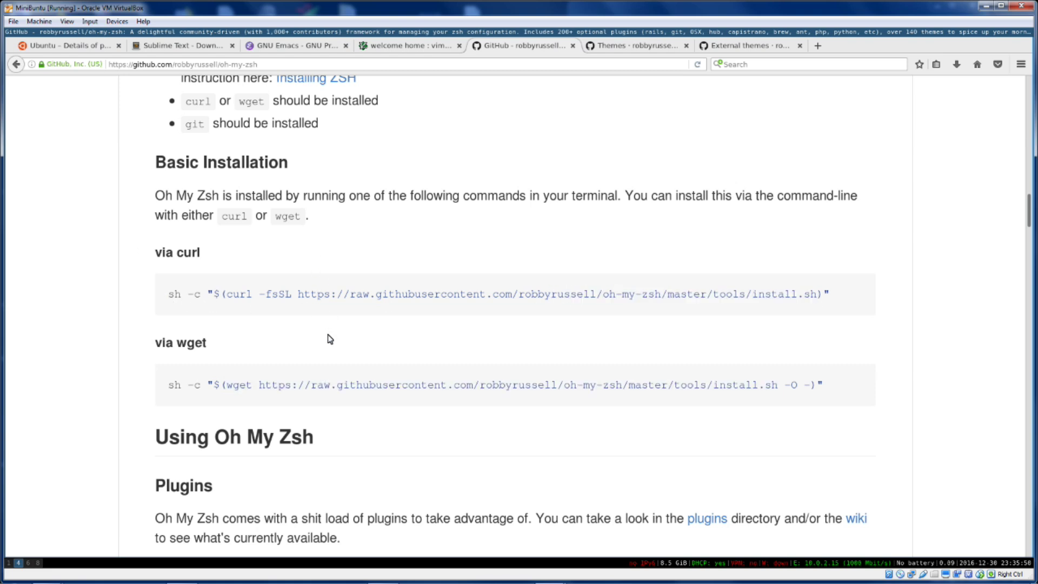
From the home directory, paste and run the oh-my-zsh curl install command
key("super+8")
type("cd")
key("Return")
key("ctrl+shift+v")
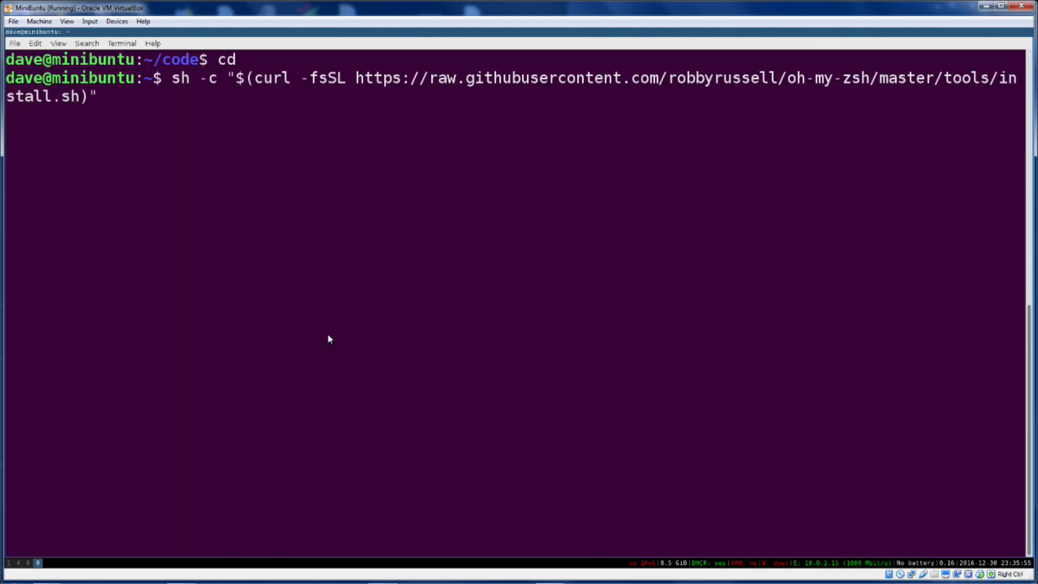
key("Return")
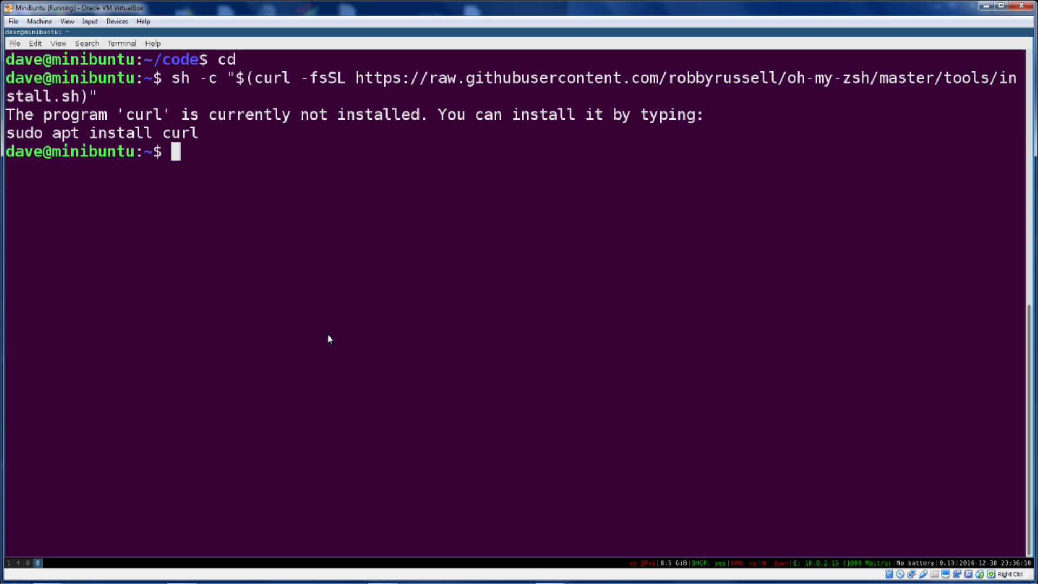
Install curl and wget with sudo apt-get, then rerun the oh-my-zsh installer
type("sudo apt-get install curl ")
type("wge")
key("BackSpace")
type("get")
key("Return")
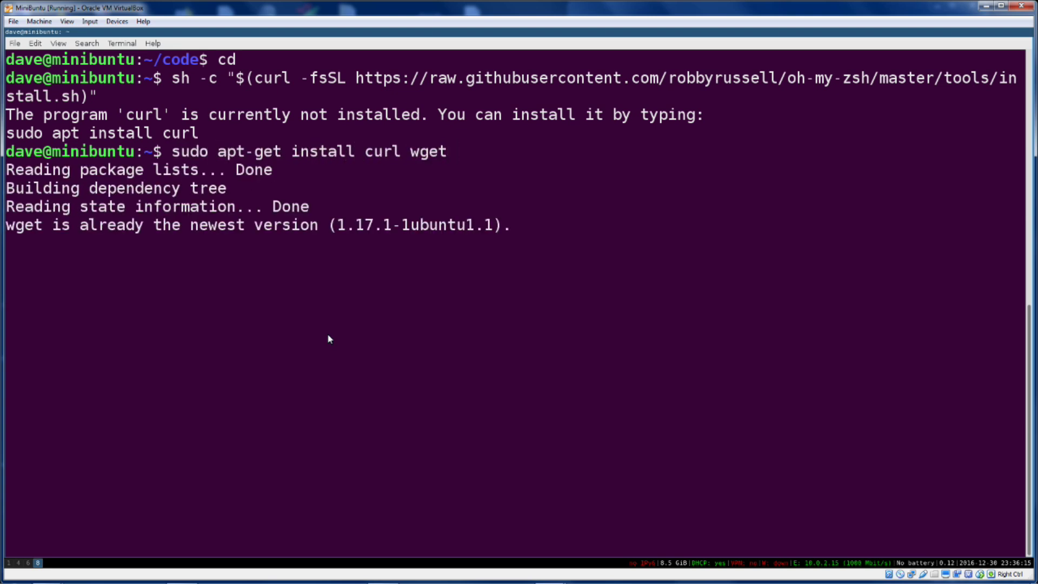
type("y")
key("Return")
key("Up")
key("Up")
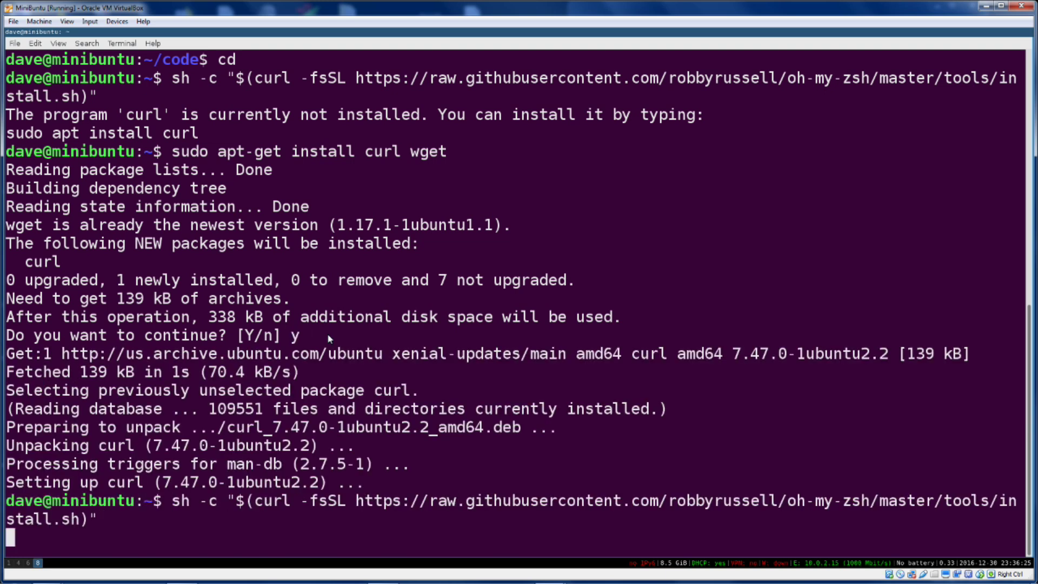
key("Return")
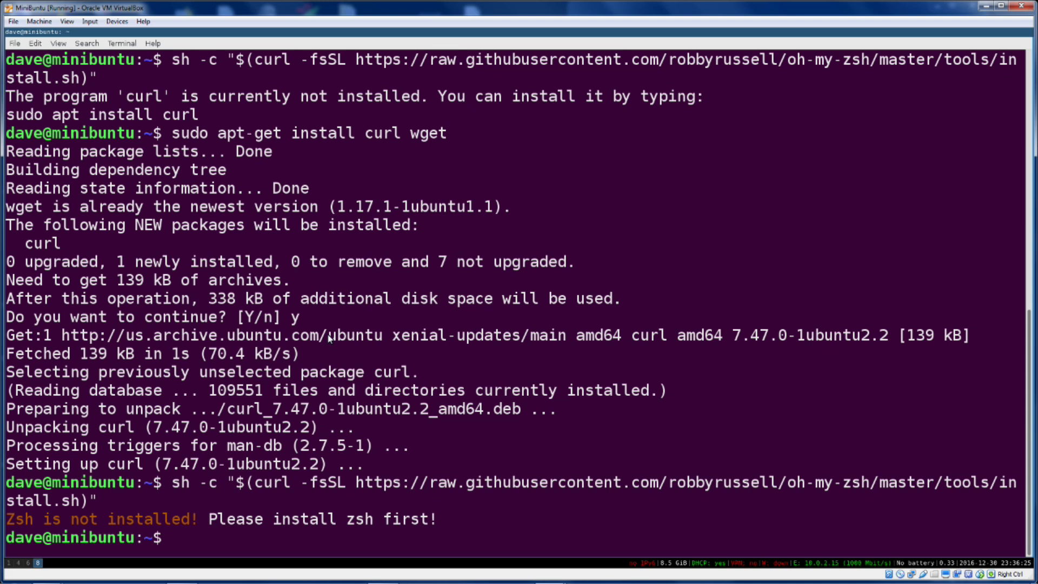
Install zsh with apt-get, retrying with sudo after the permission error
type("apt-get ins")
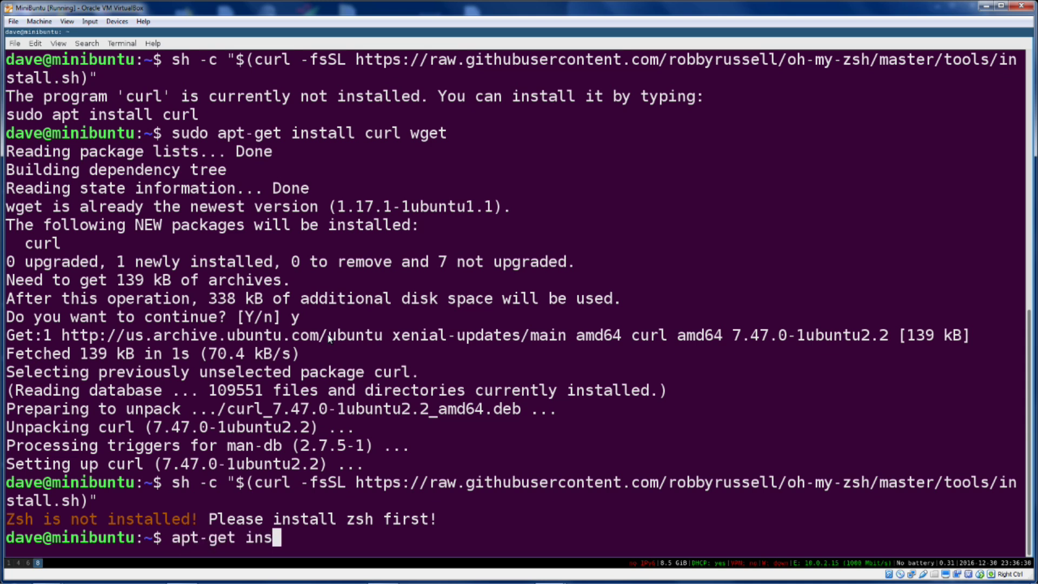
type("tall zsh")
key("Return")
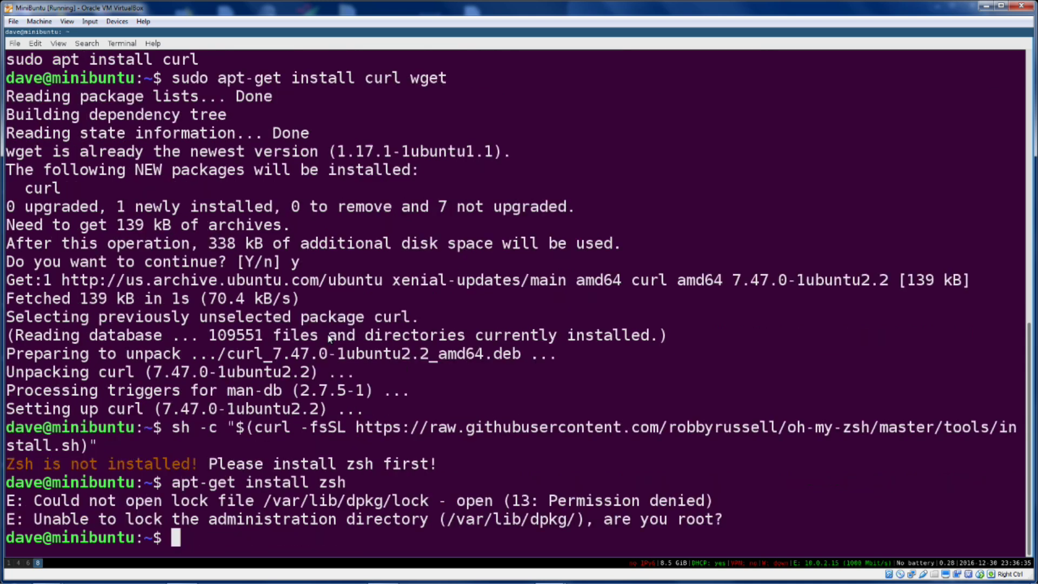
key("Up")
key("Home")
type("sudo")
key("Return")
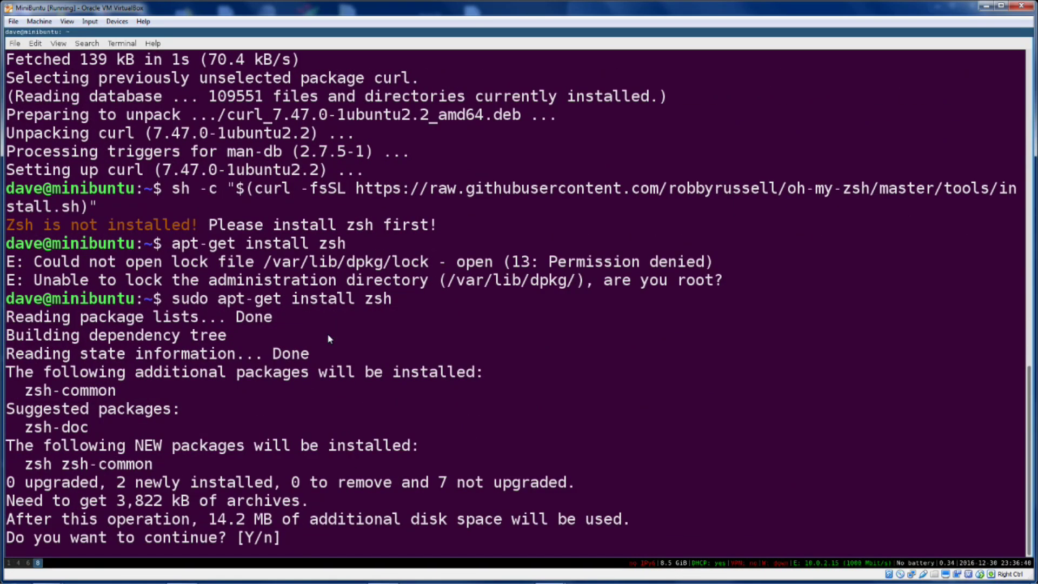
Confirm the zsh install with y, then put the oh-my-zsh curl install command back at the prompt
type("y")
key("Return")
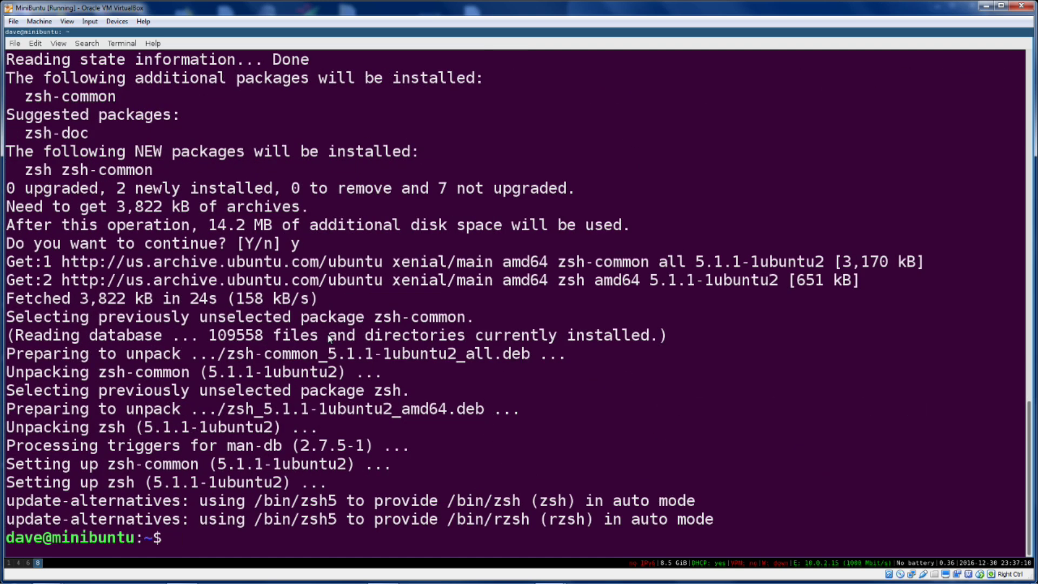
key("Up")
key("ctrl+a")
type("sudo")
key("End")
key("BackSpace")
key("BackSpace")
key("BackSpace")
type("curl wget")
key("ctrl+u")
key("ctrl+shift+v")
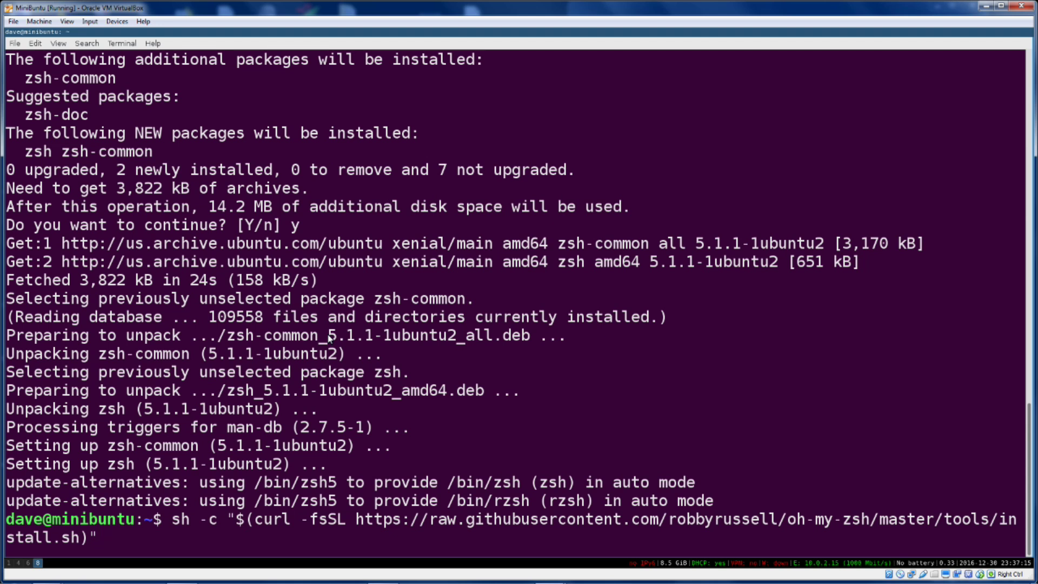
Run the Oh My Zsh installer, enter the account password, and check the user with whoami
key("Return")
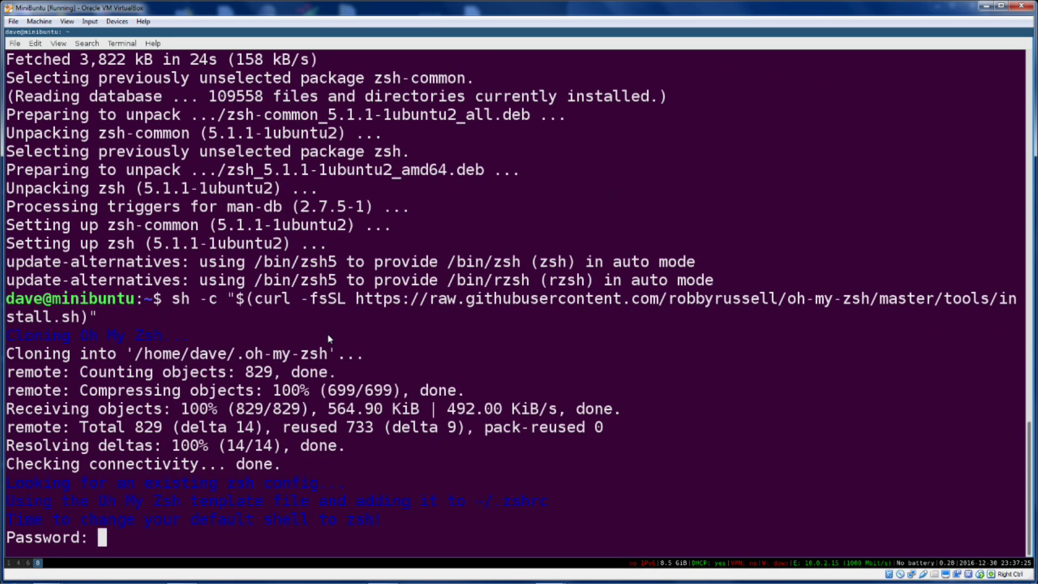
key("Return")
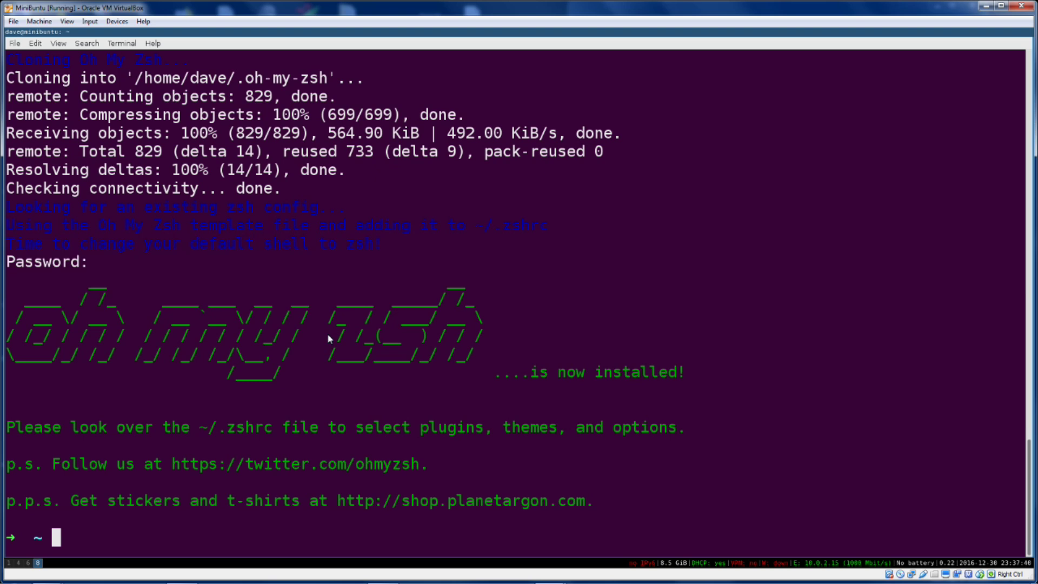
type("whoami")
key("Return")
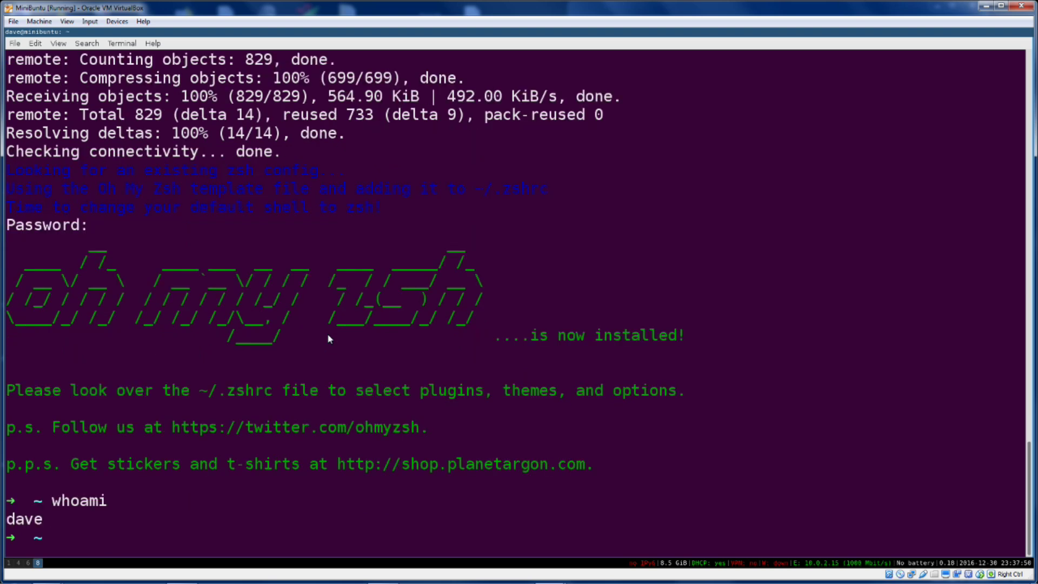
Print $SHELL and highlight /usr/bin/zsh as the login shell in the /etc/passwd line
type("echo $SHELL")
key("Return")
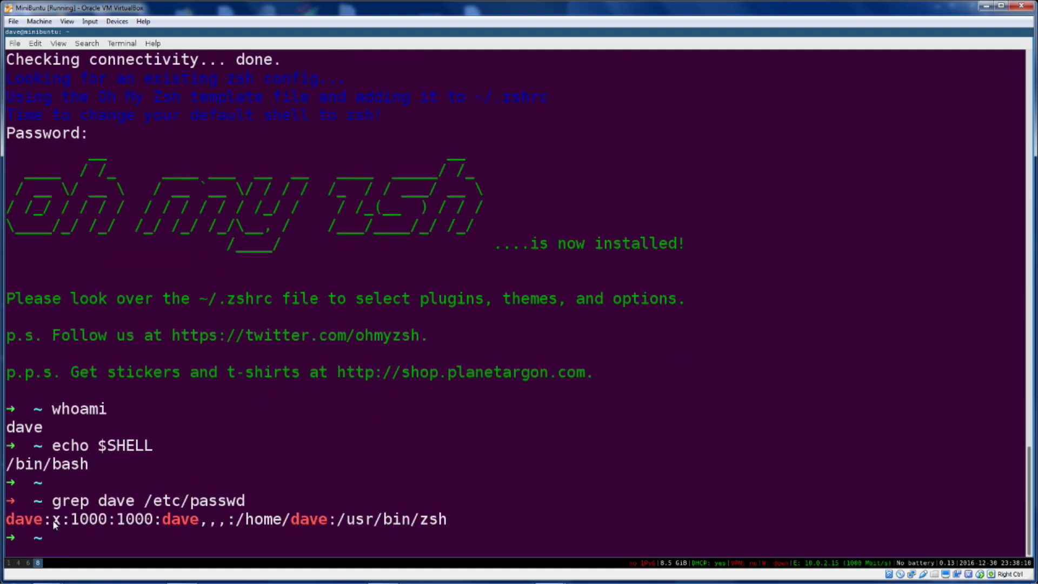
left_click_drag(340, 520, 449, 520)
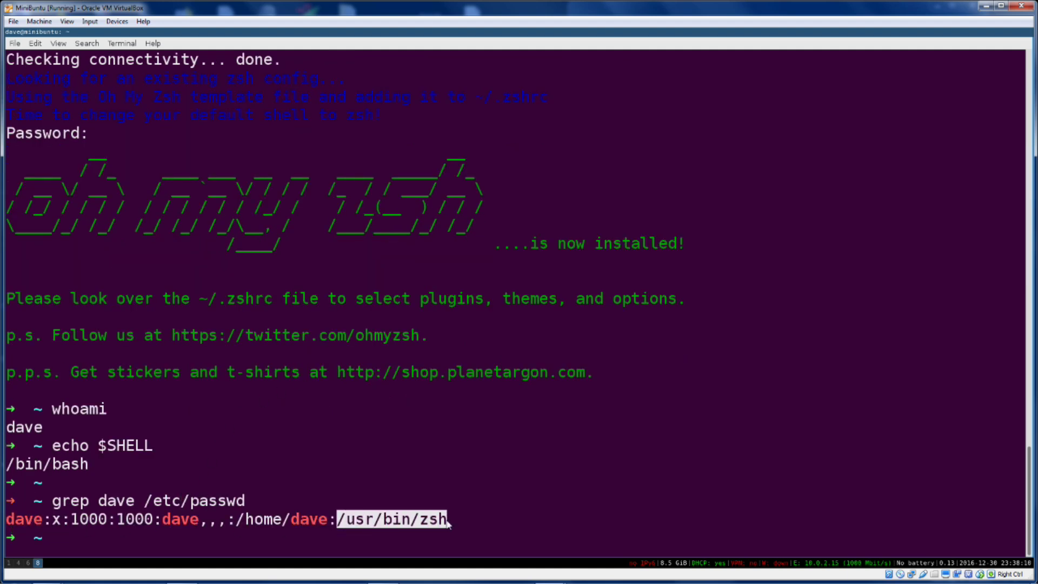
left_click(508, 494)
Run echo $SHELL in a second terminal window, close it, then clear the original terminal's screen
key("super+Return")
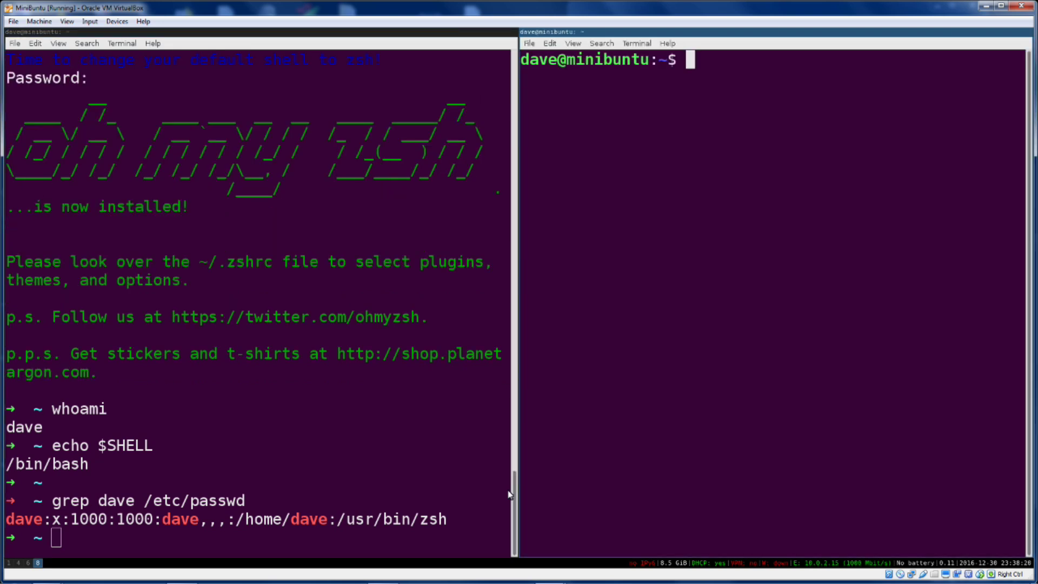
type("echo $SHELL")
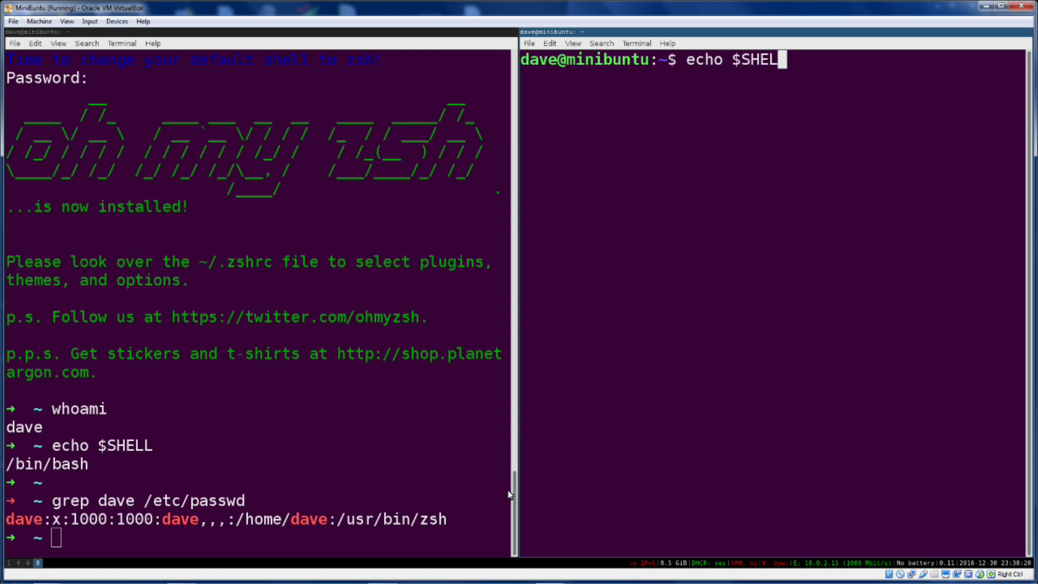
key("Return")
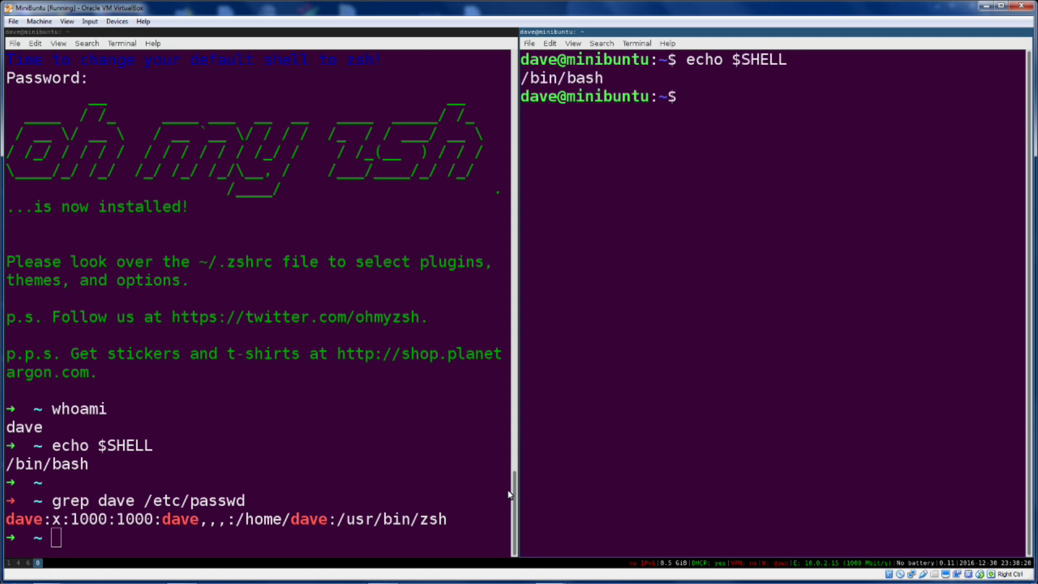
key("ctrl+d")
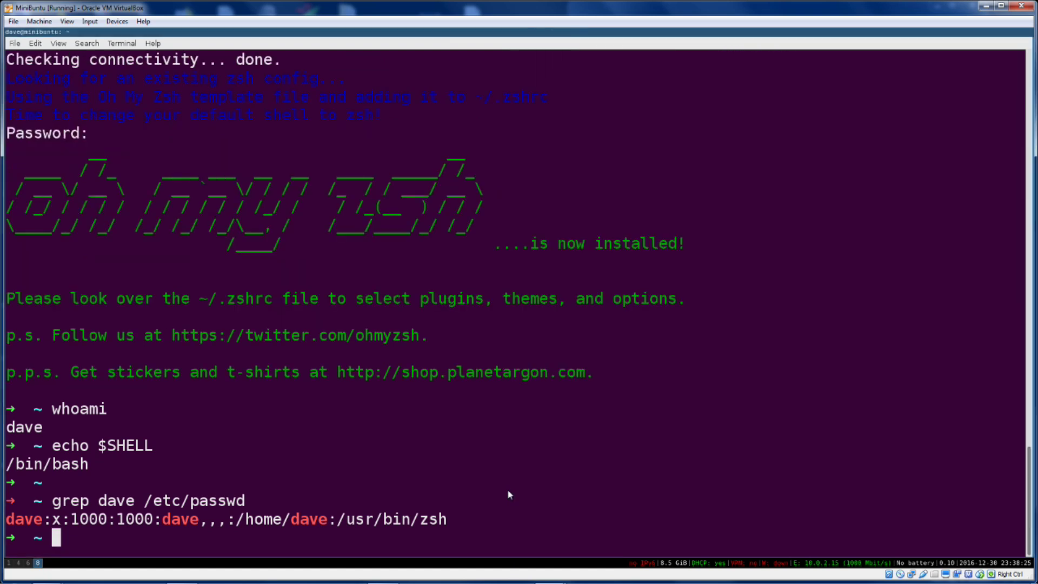
key("ctrl+l")
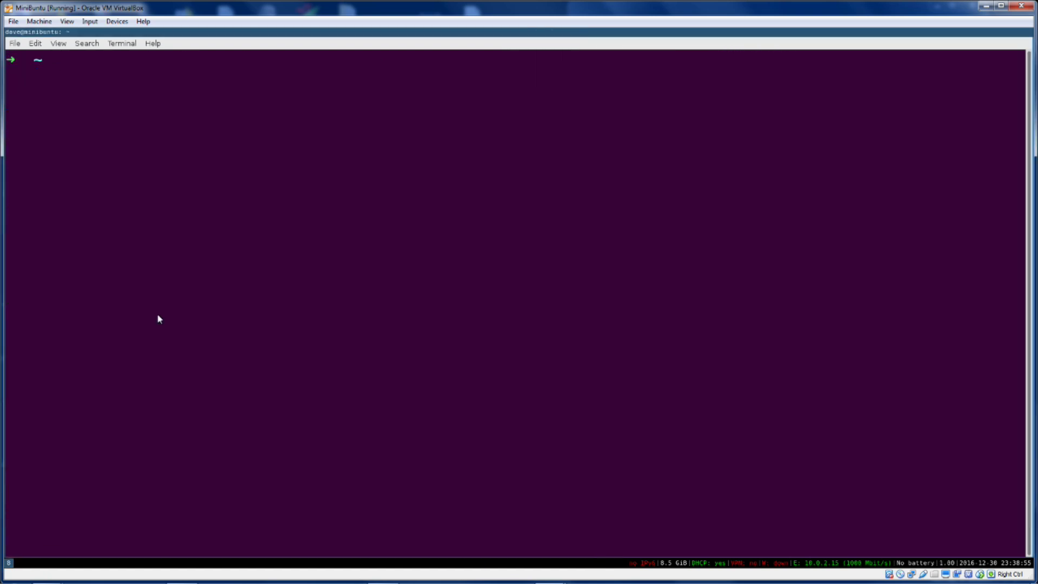
Print the shell, cd into code/myscript, and append "booogle" to myscript.py
type("echo $SHELL")
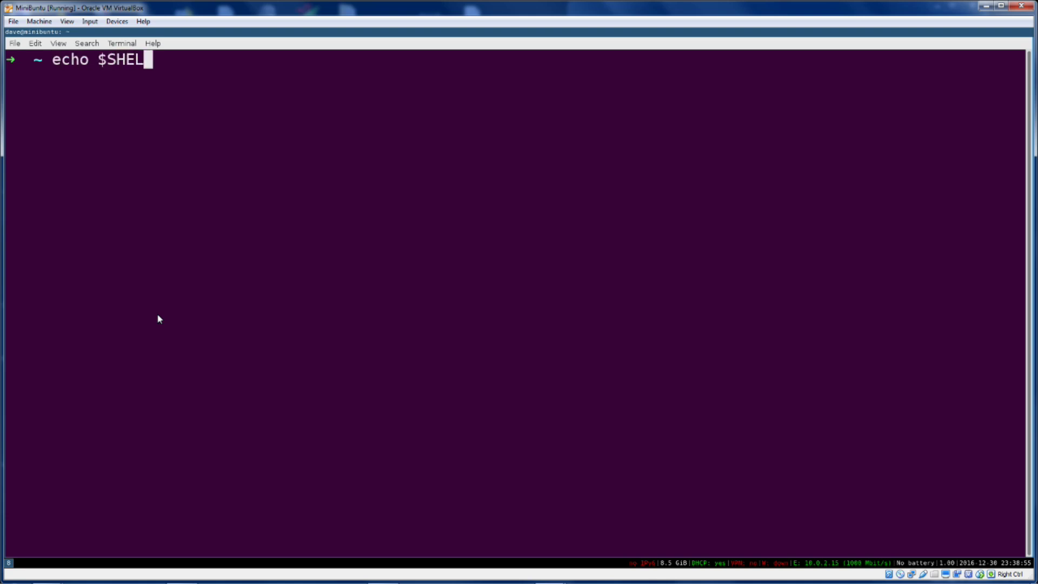
key("Return")
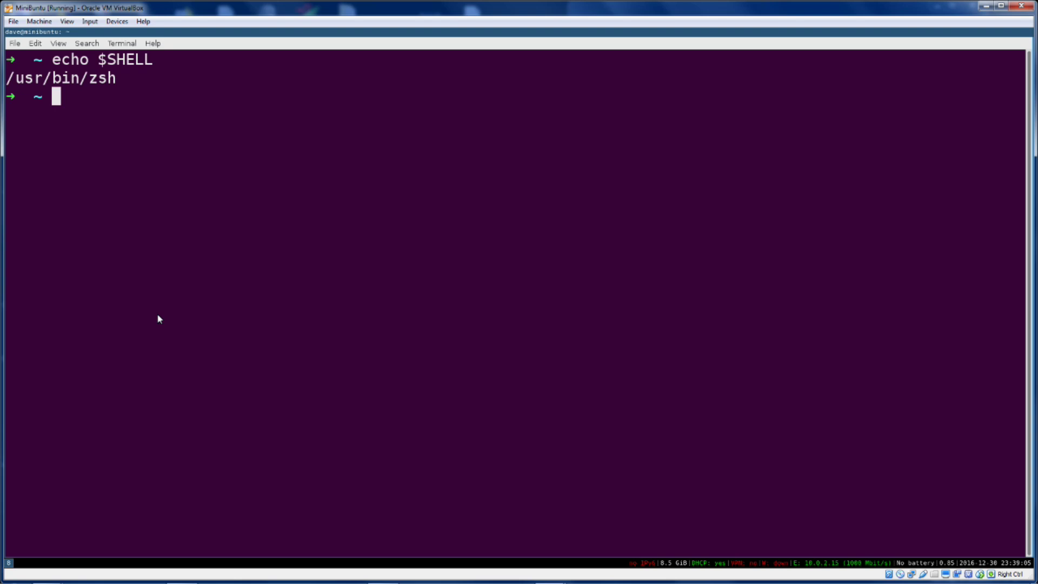
type("cd code/")
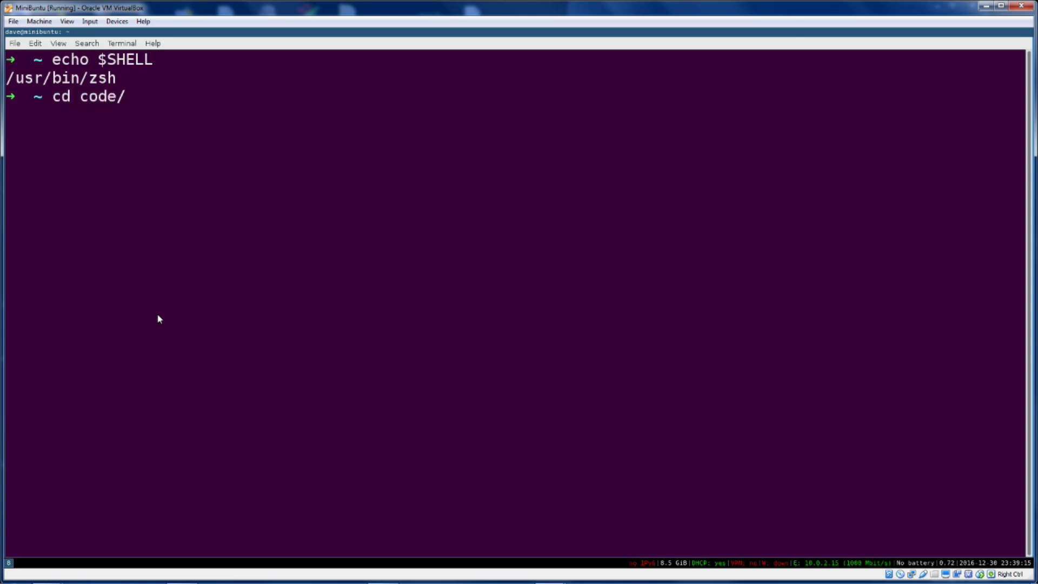
type("my")
key("Tab")
key("Return")
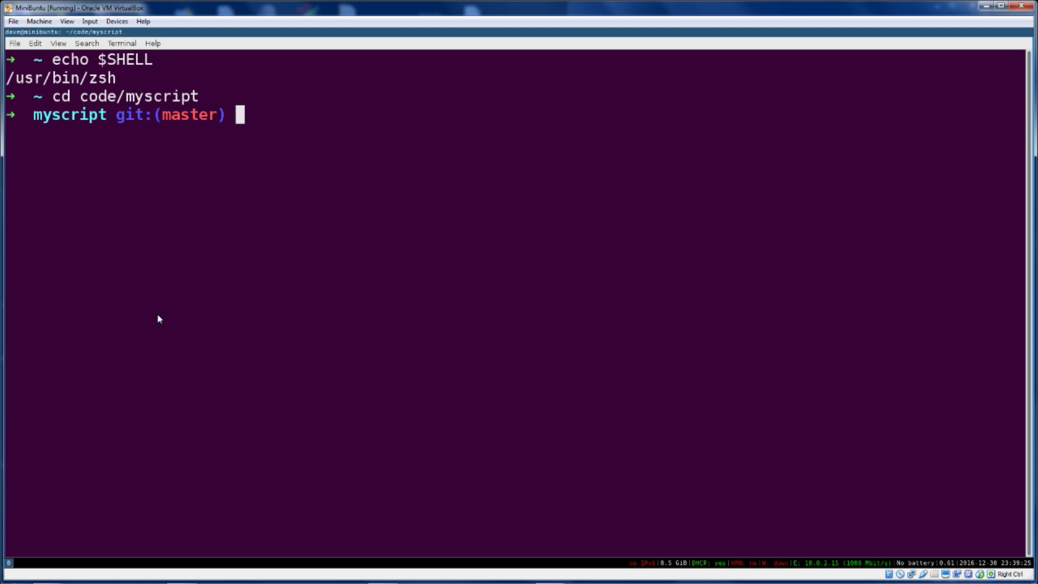
type("echo \"booog")
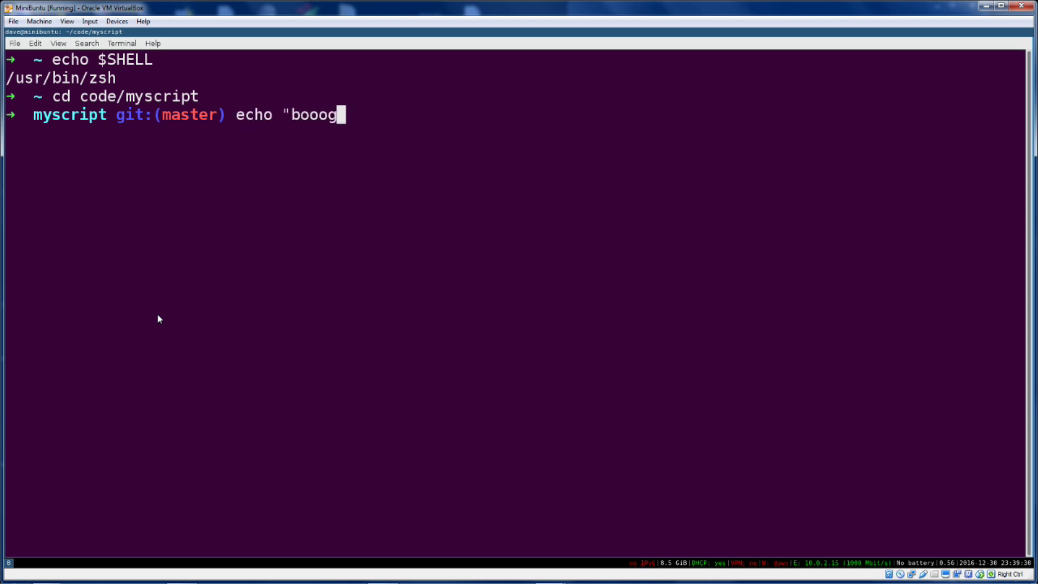
type("le\" >> myscript.py")
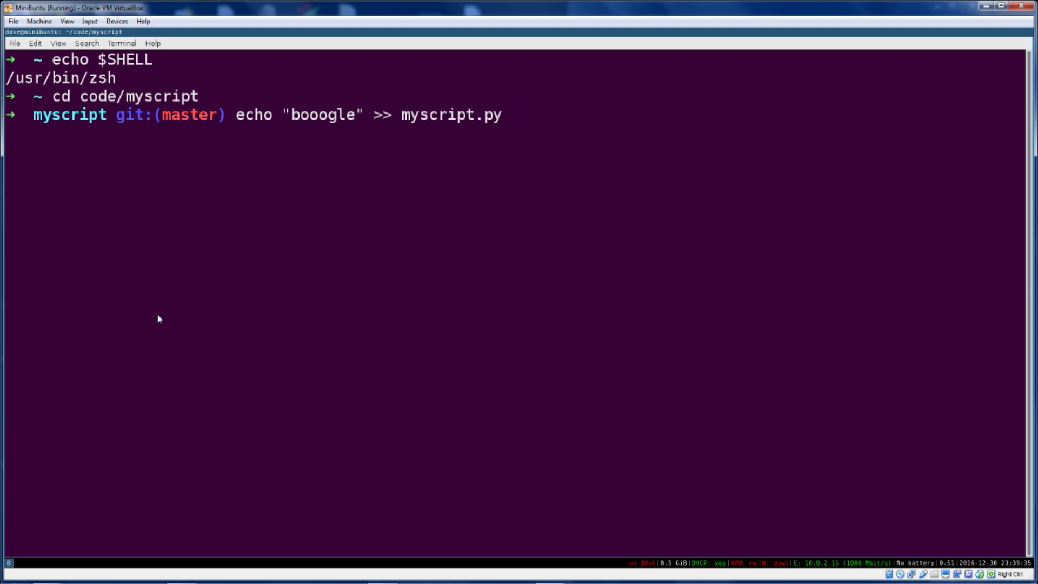
key("Return")
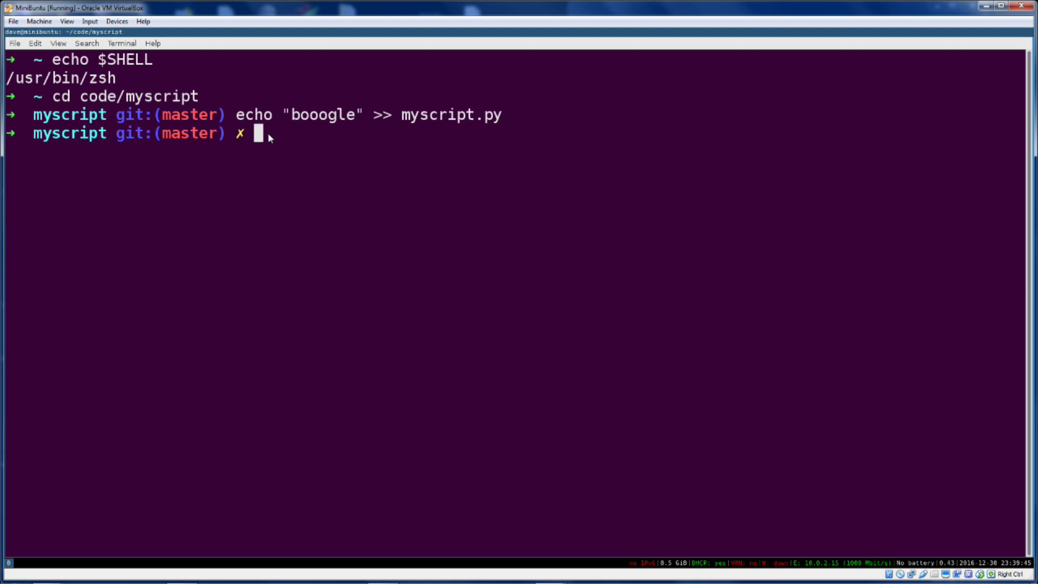
Run git status and highlight the modified myscript.py line in its output
type("git status")
key("Return")
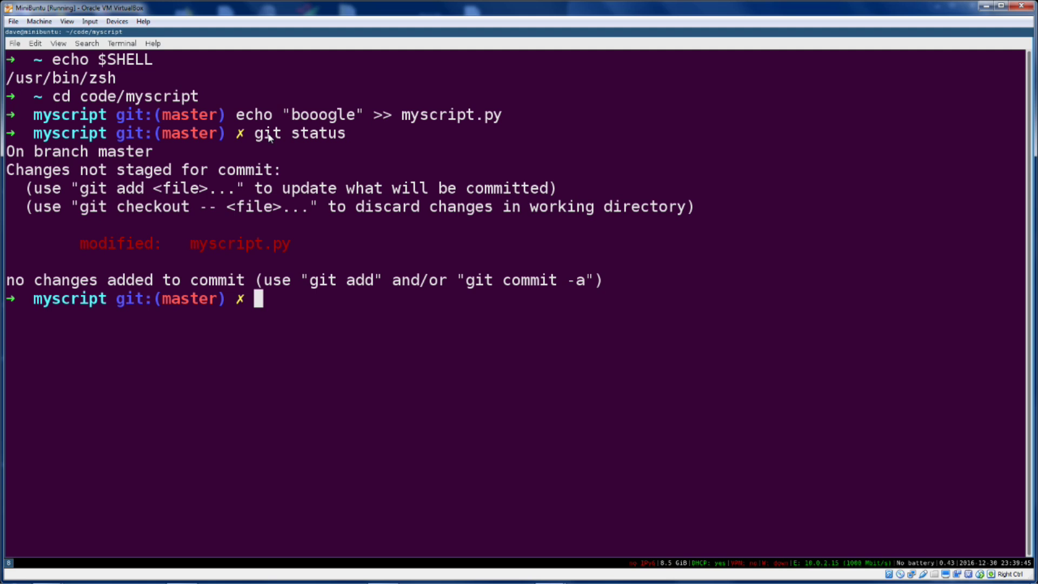
left_click_drag(82, 244, 305, 250)
left_click(306, 250)
View ~/.zshrc with less
type("less ")
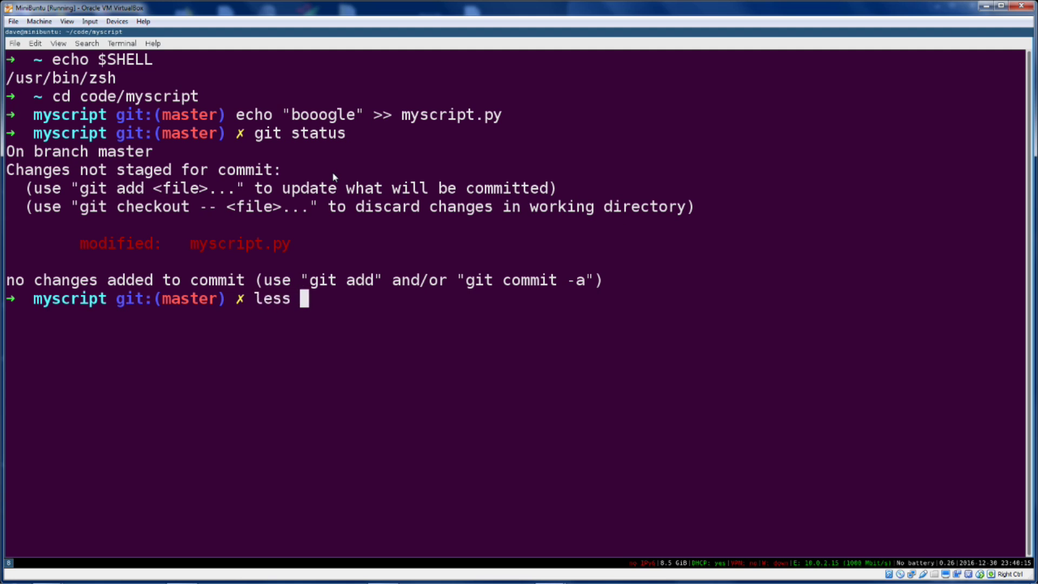
type("~/.z")
key("Tab")
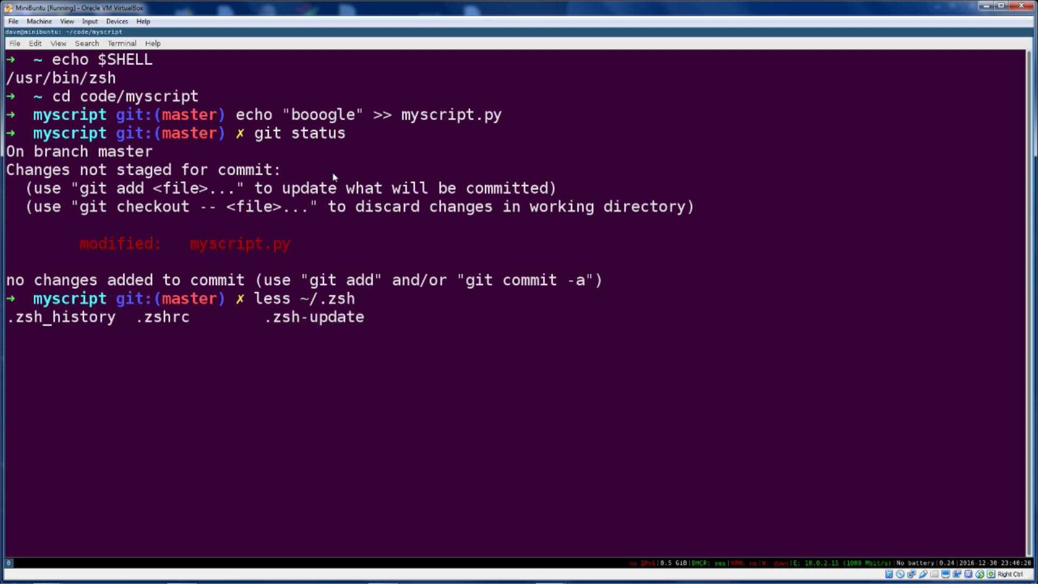
type("rc")
key("Return")
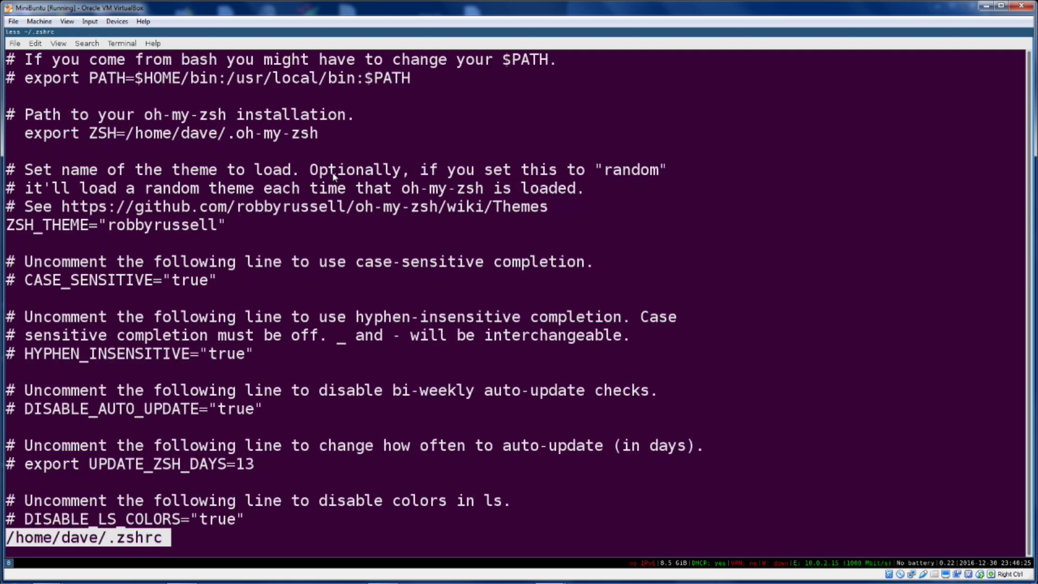
Jump to the end of .zshrc and scroll through the Themes wiki examples
key("shift+g")
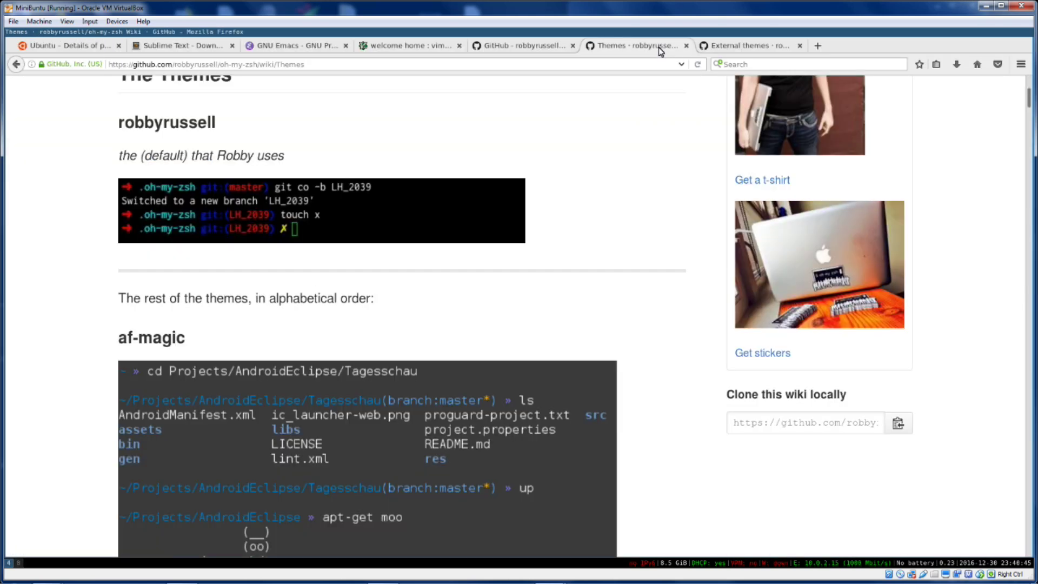
scroll(85, 241, "up", 2)
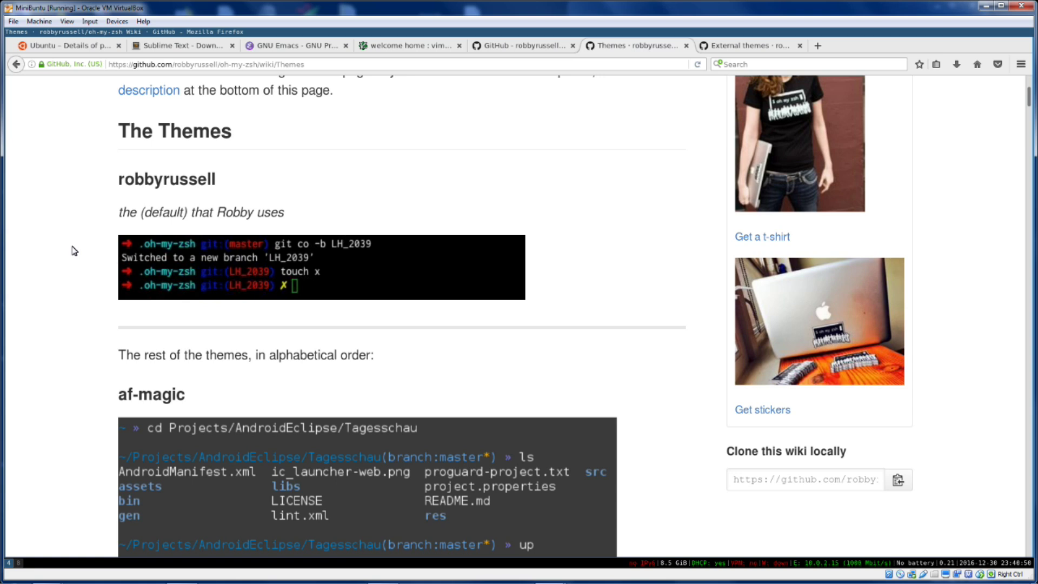
scroll(74, 250, "down", 2)
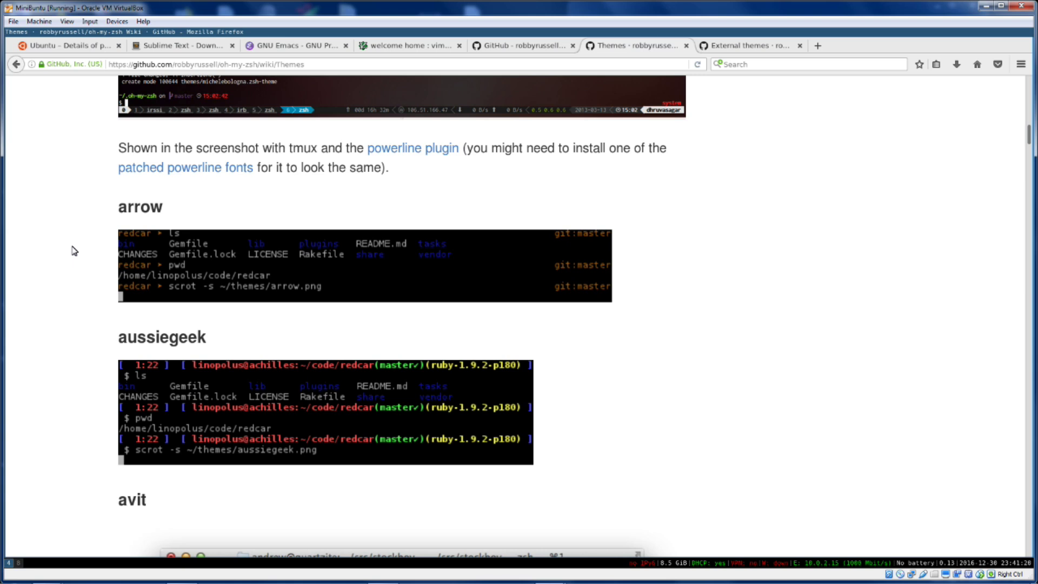
scroll(74, 250, "down", 7)
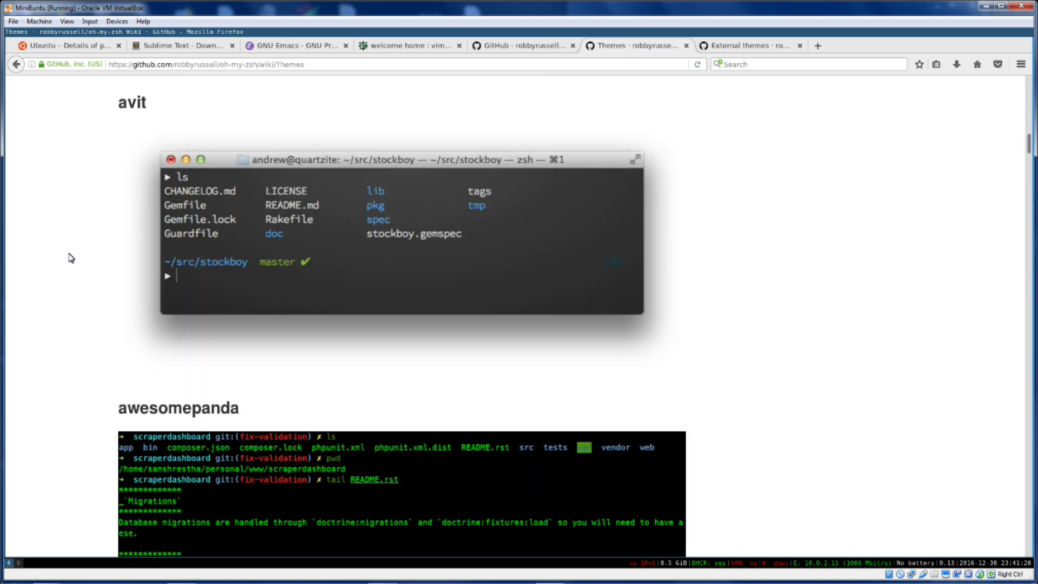
scroll(71, 258, "down", 6)
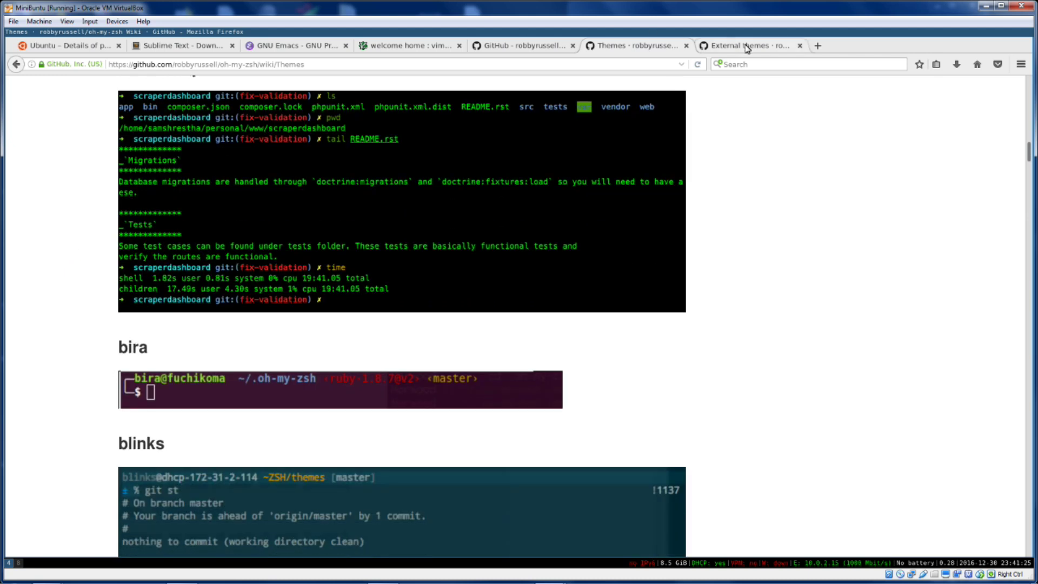
Go to the External themes wiki page and scroll down to the Bullet train theme
left_click(746, 48)
scroll(56, 243, "down", 10)
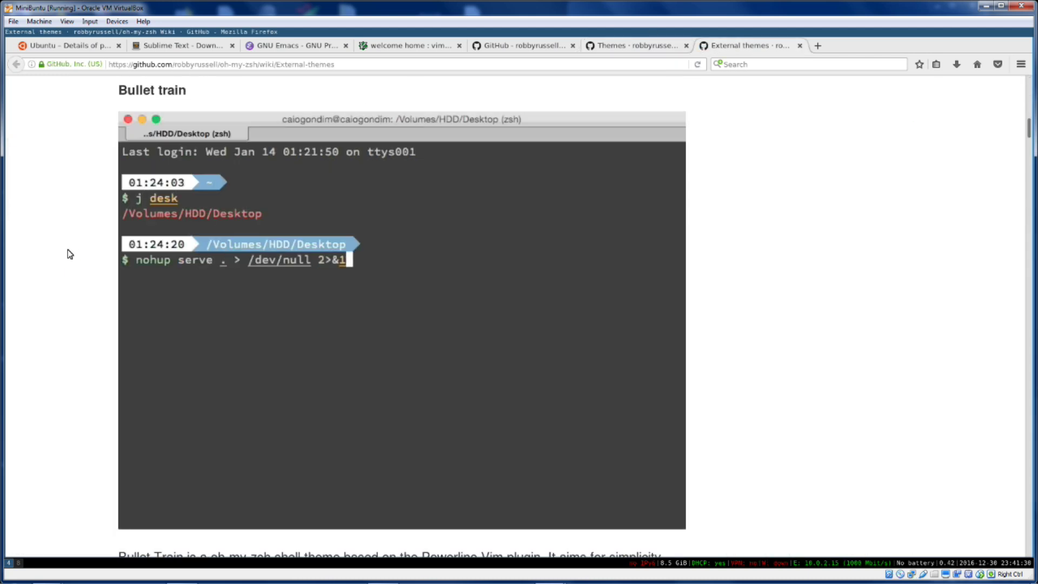
scroll(69, 251, "up", 3)
scroll(68, 254, "down", 3)
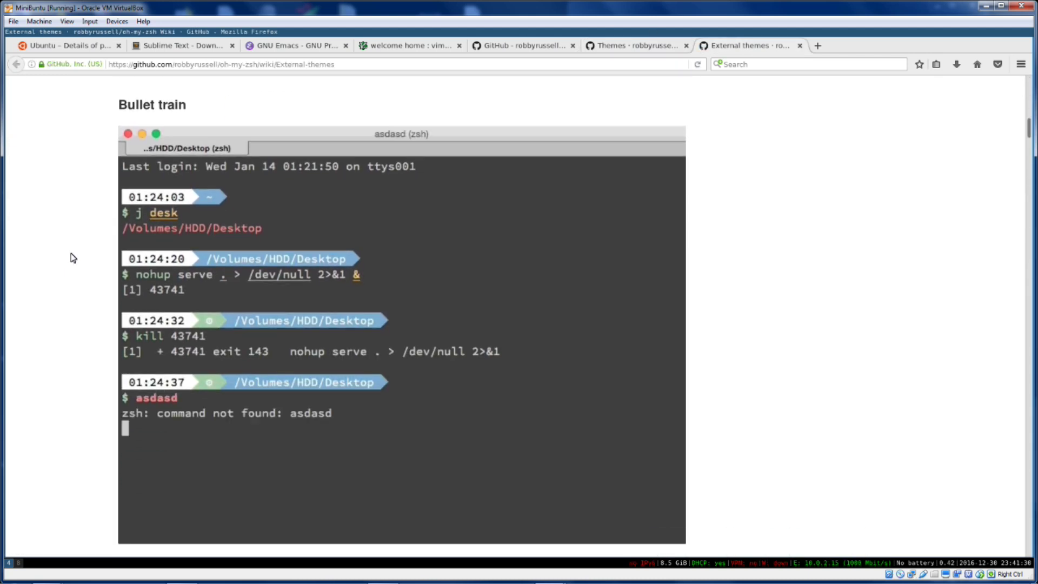
scroll(727, 238, "down", 9)
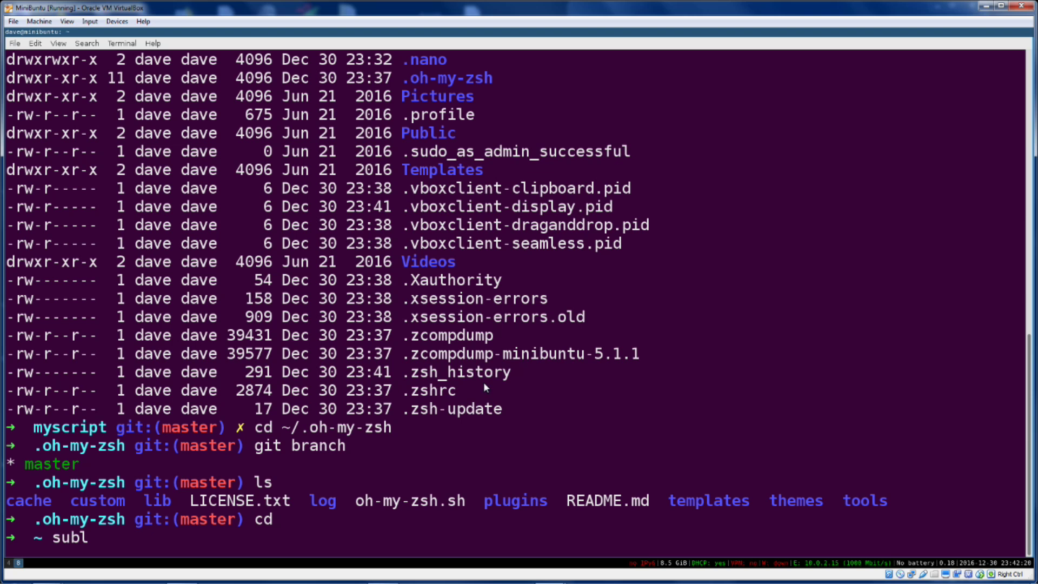
Open .zshrc in Sublime Text with subl and move the editor to workspace 6
type(".zshrc")
key("Return")
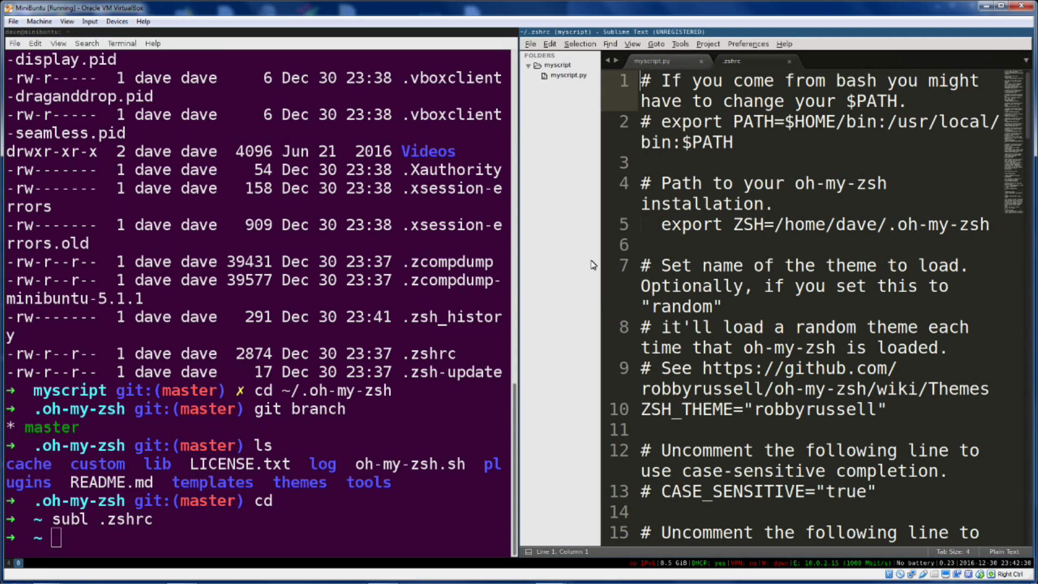
key("super+shift+6")
key("super+6")
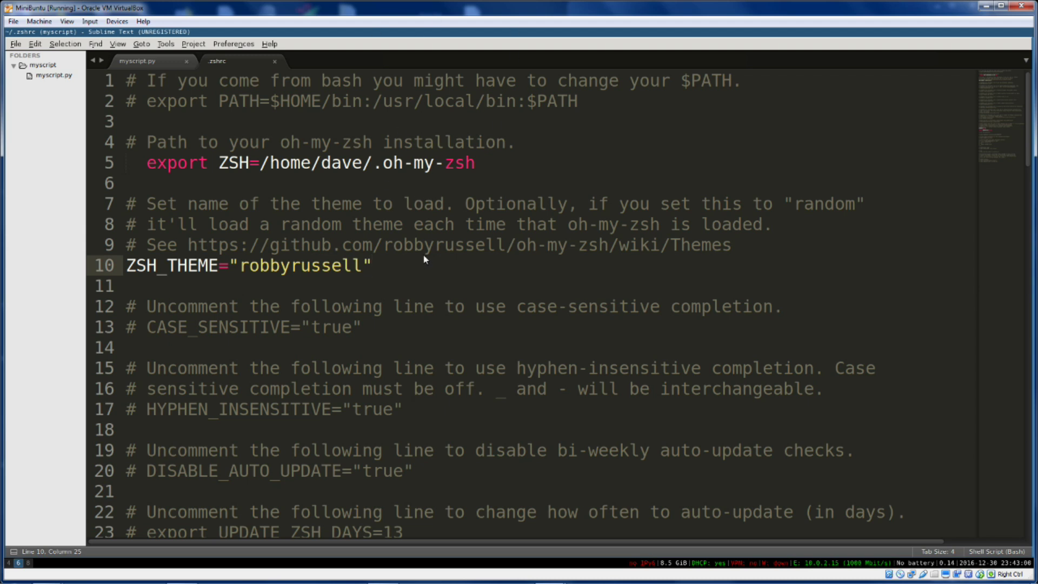
Set the syntax to Shell Script (Bash) and select robbyrussell on line 10
key("ctrl+shift+p")
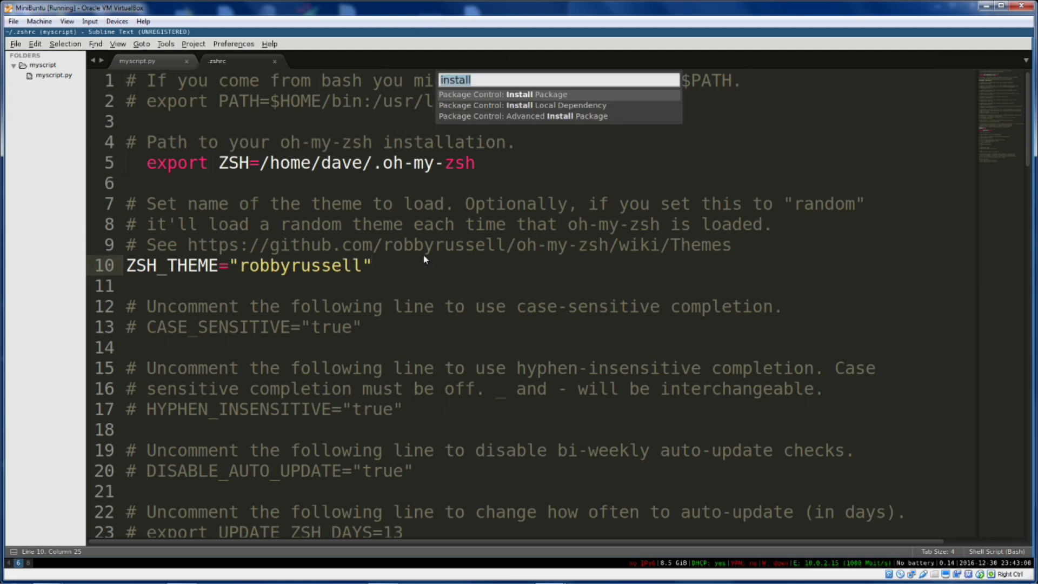
type("bash")
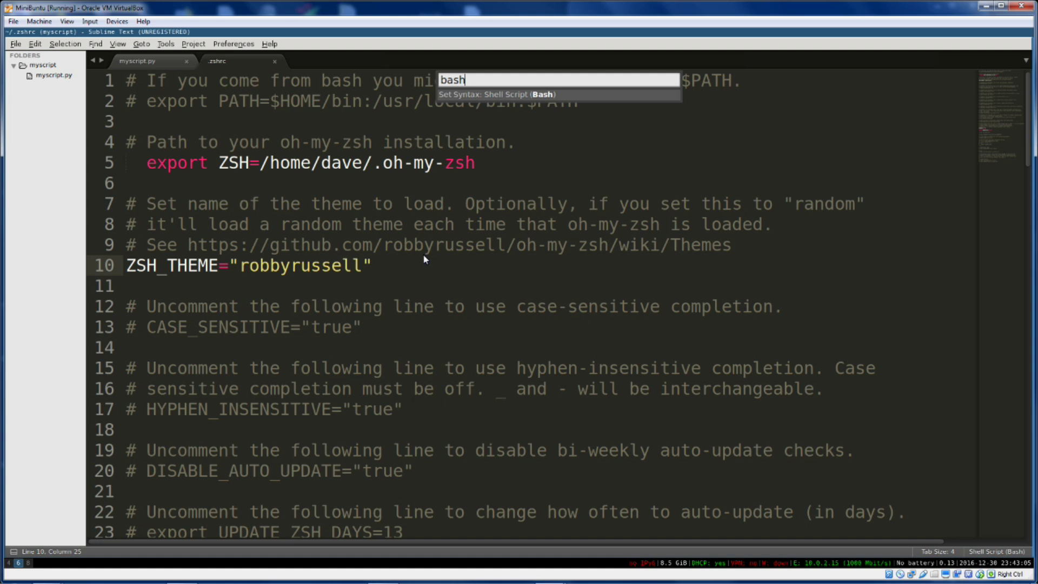
key("Return")
scroll(393, 254, "down", 1)
scroll(401, 248, "up", 1)
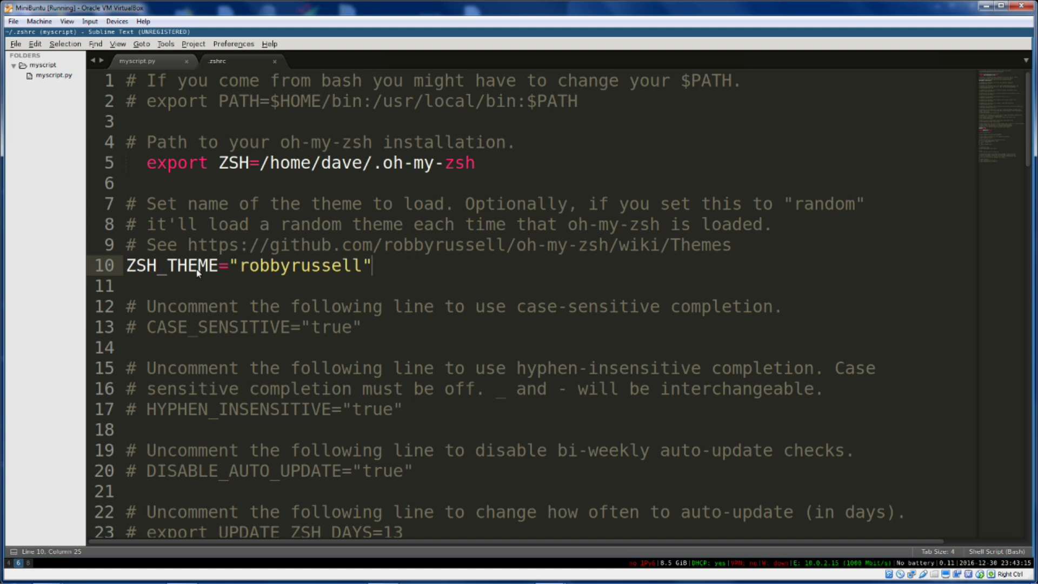
double_click(282, 271)
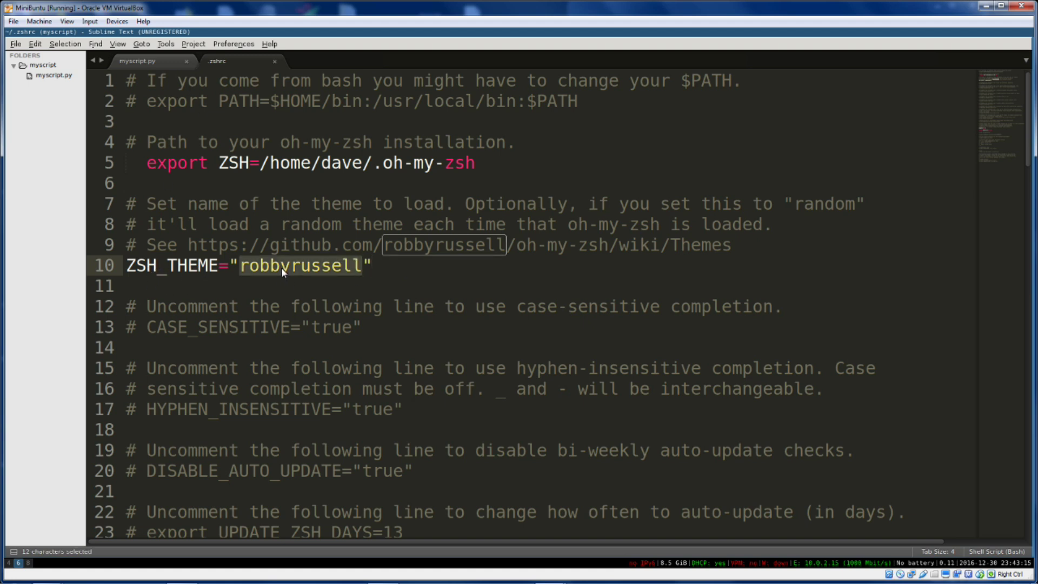
Look back at the Themes wiki page in the browser, then return to .zshrc and deselect
key("super+4")
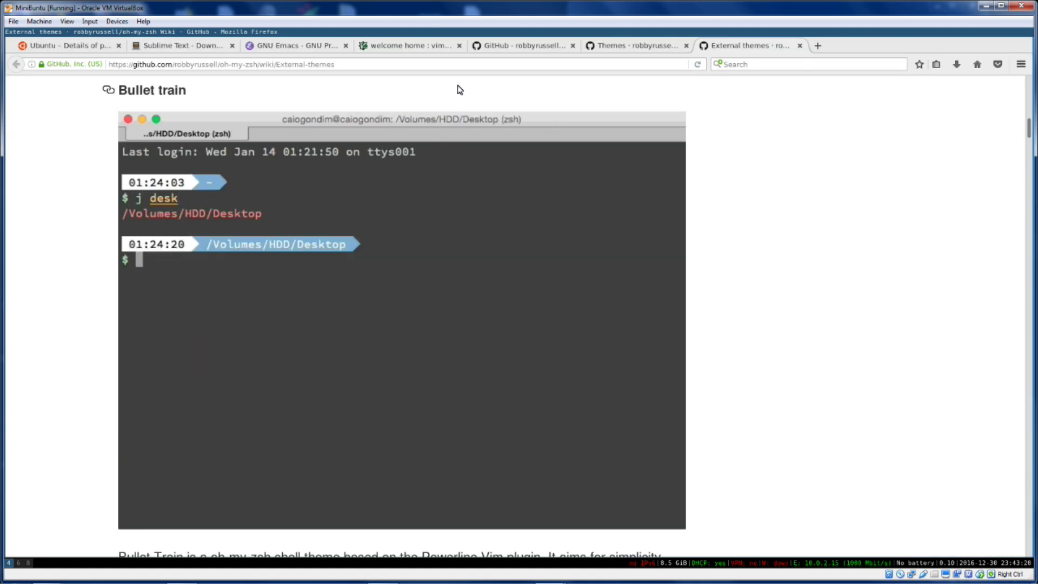
left_click(636, 49)
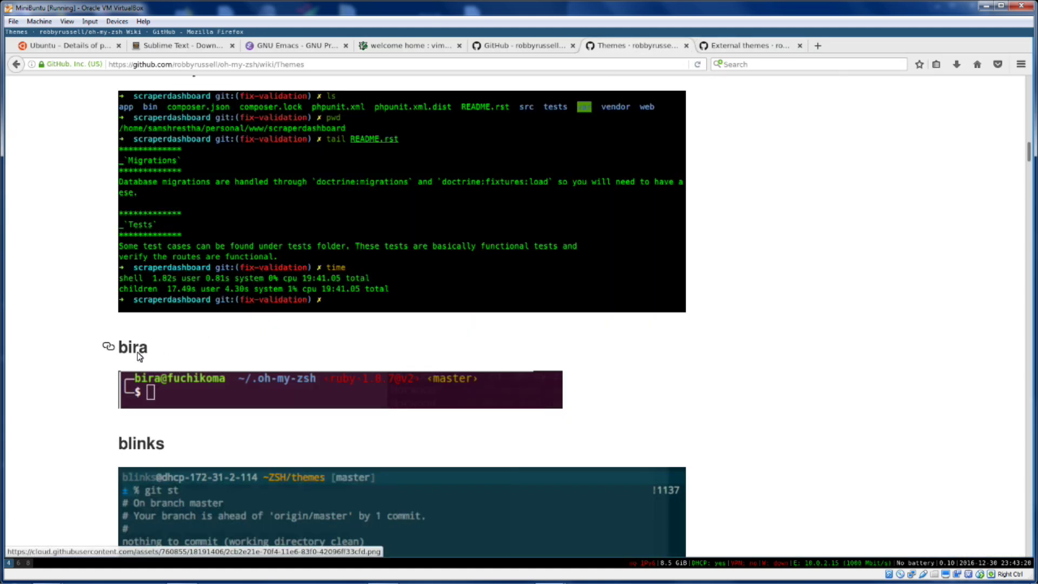
scroll(147, 433, "down", 4)
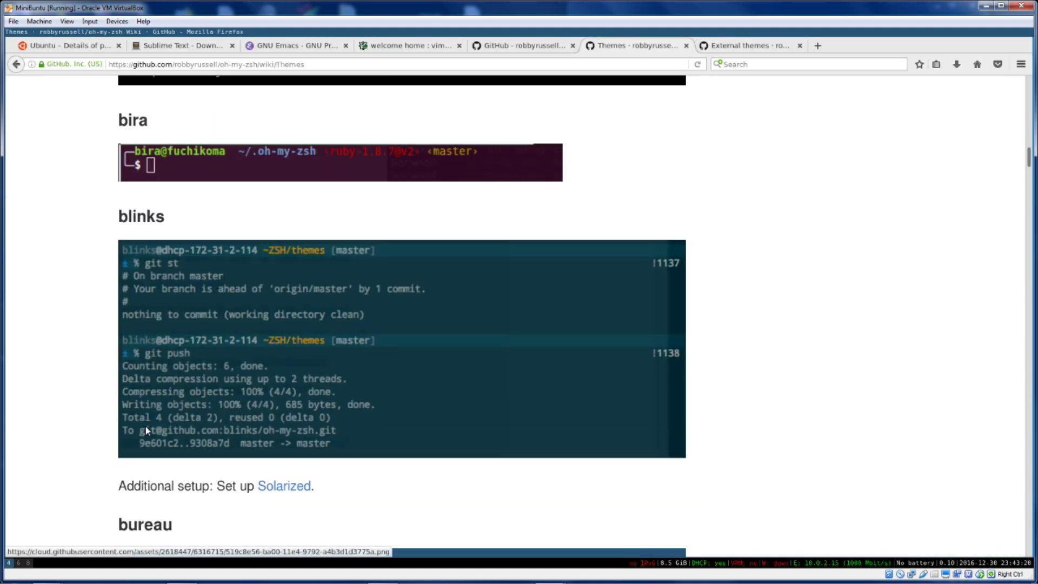
key("super+6")
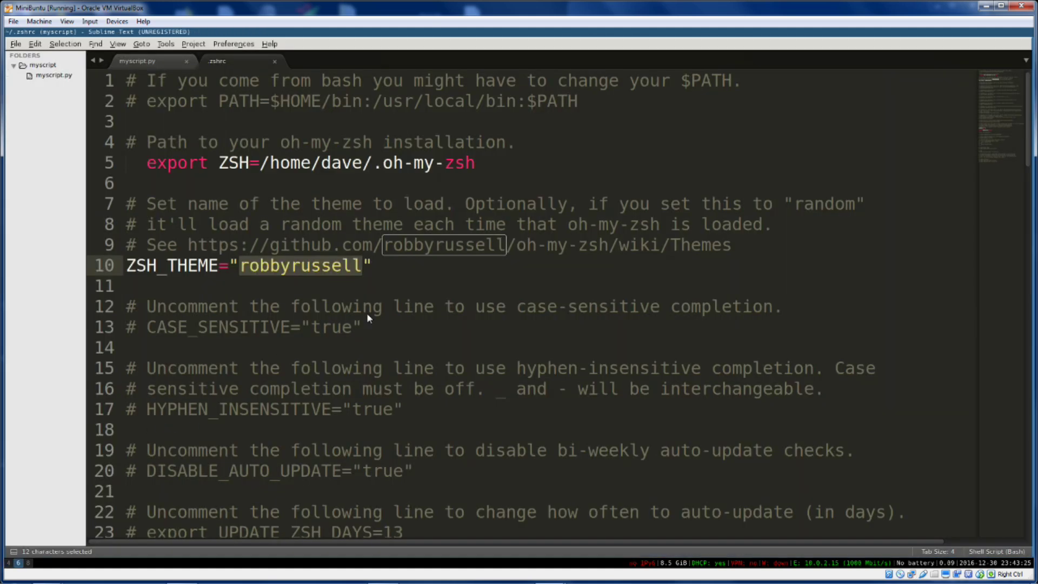
left_click(387, 282)
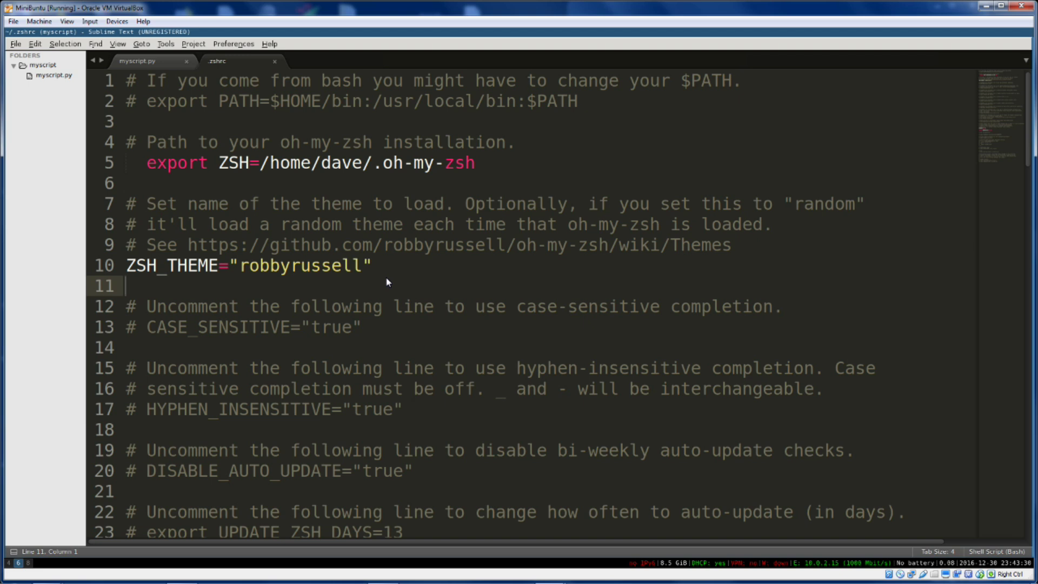
Switch to workspace 8 to watch htop's process list with CPU and memory usage
key("super+8")
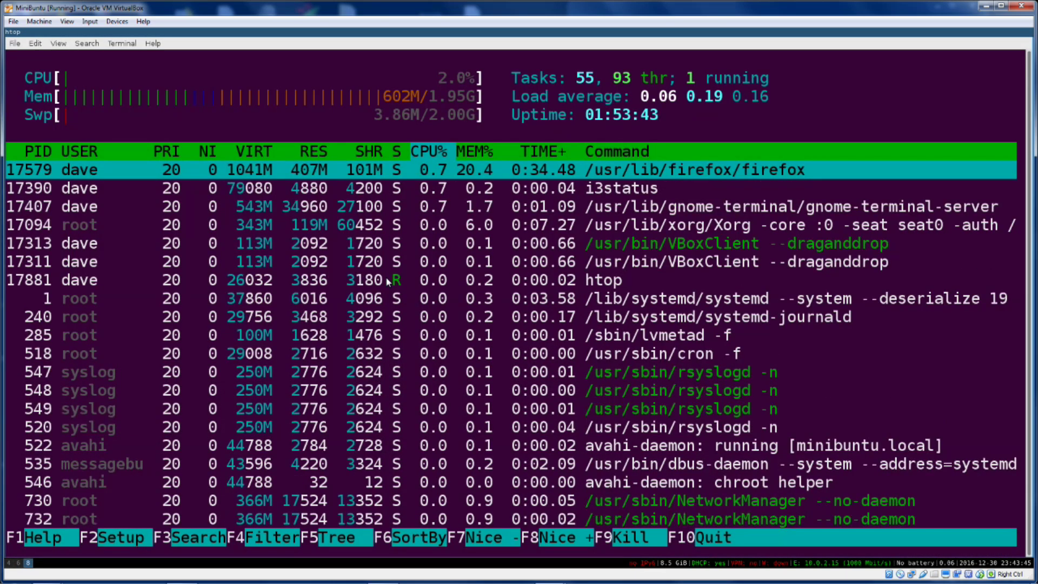